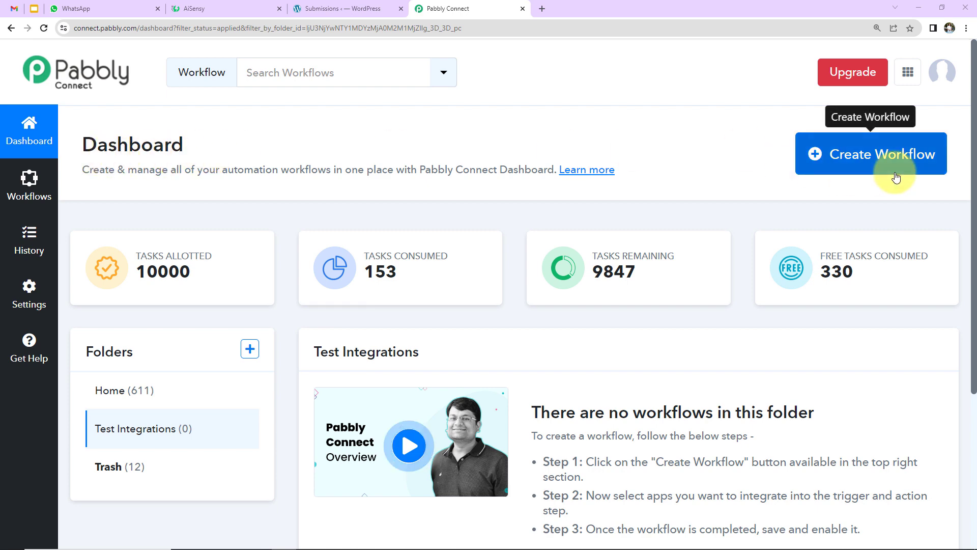
# Create a new workflow named 'Send WhatsApp Message on Elementor Form Submission' by pasting in the name
pyautogui.click(873, 166)
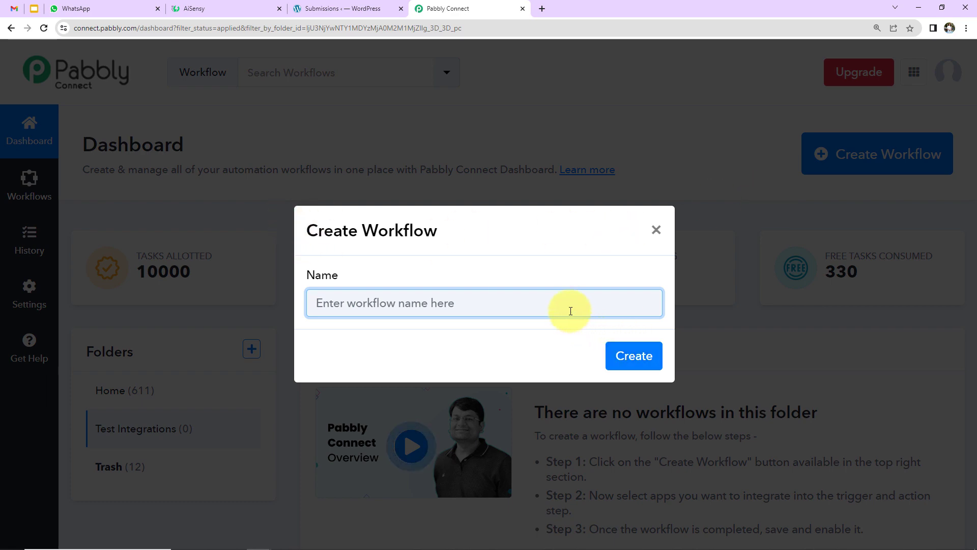
pyautogui.click(561, 297)
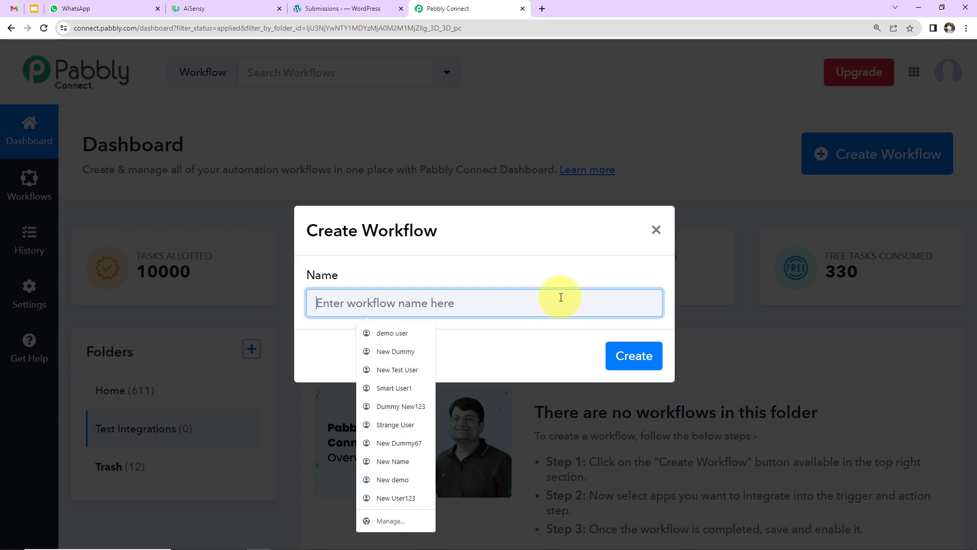
pyautogui.write('Send WhatsApp Message on Elementor Form Submission')
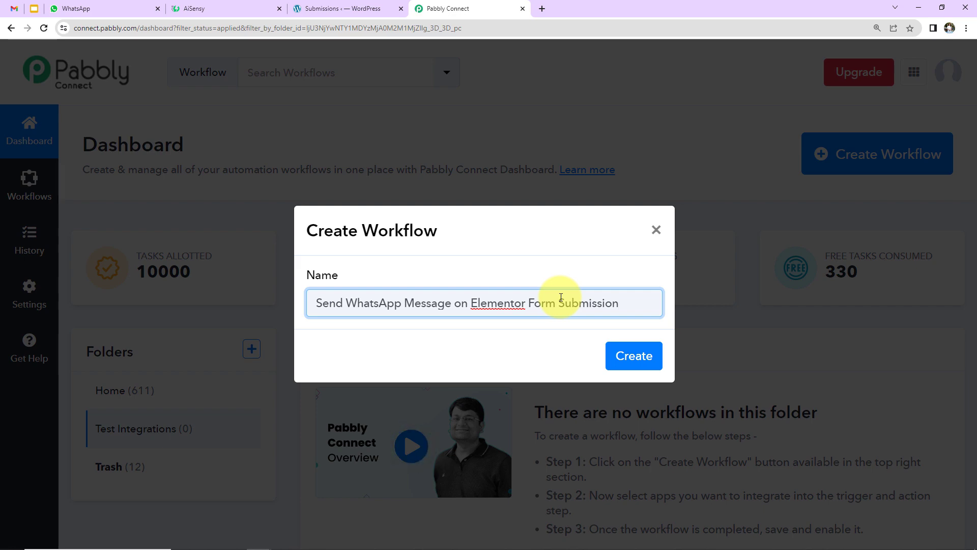
pyautogui.click(638, 357)
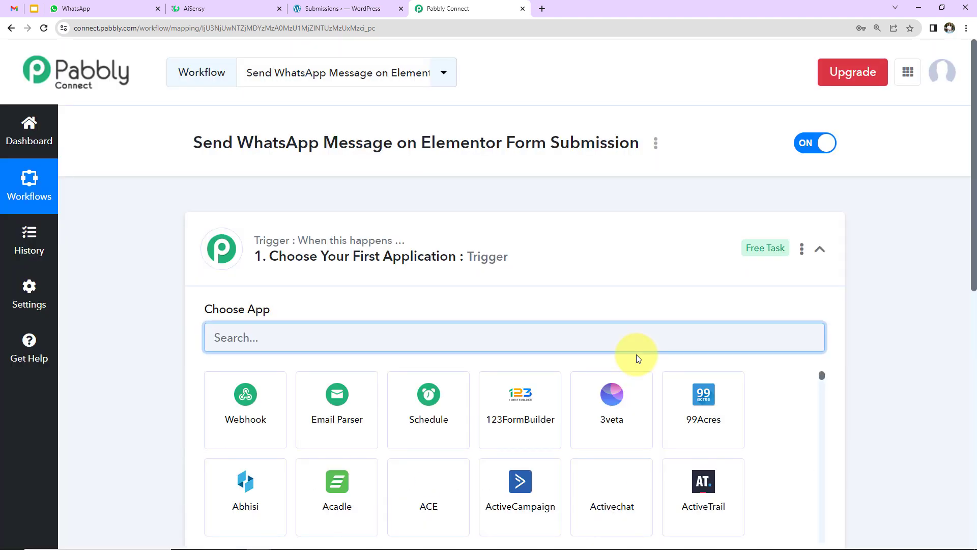
# Scroll through the new workflow's trigger and action steps
pyautogui.scroll(-5, 517, 283)
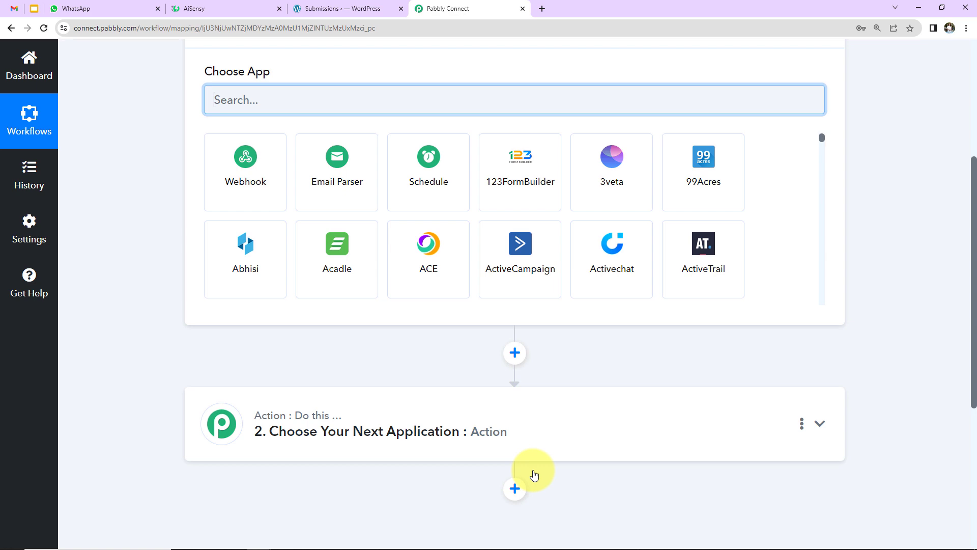
pyautogui.scroll(2, 534, 475)
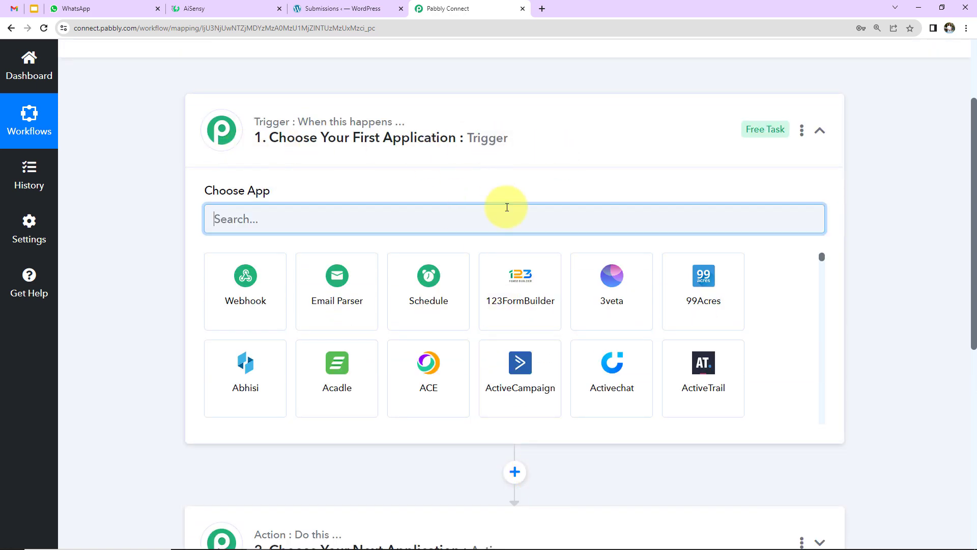
pyautogui.scroll(-2, 507, 207)
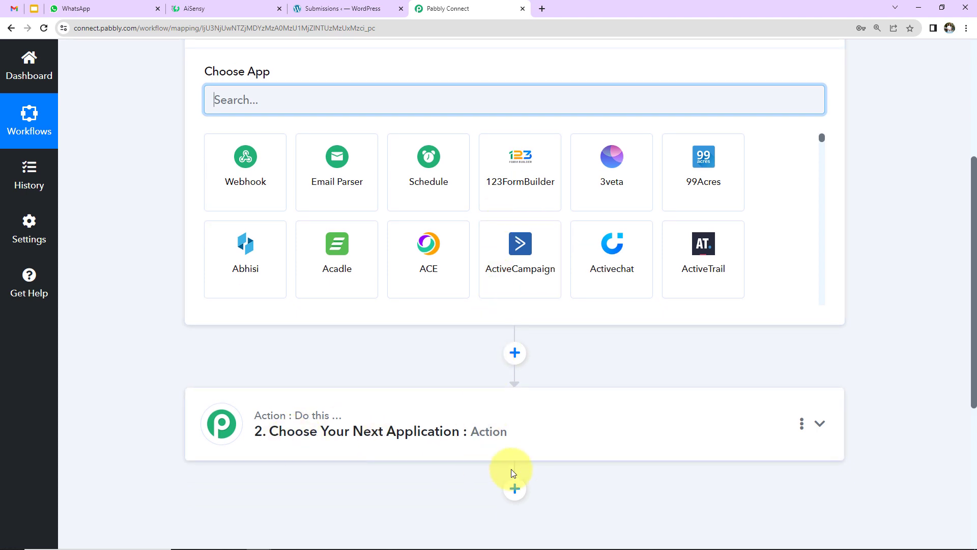
pyautogui.scroll(2, 490, 403)
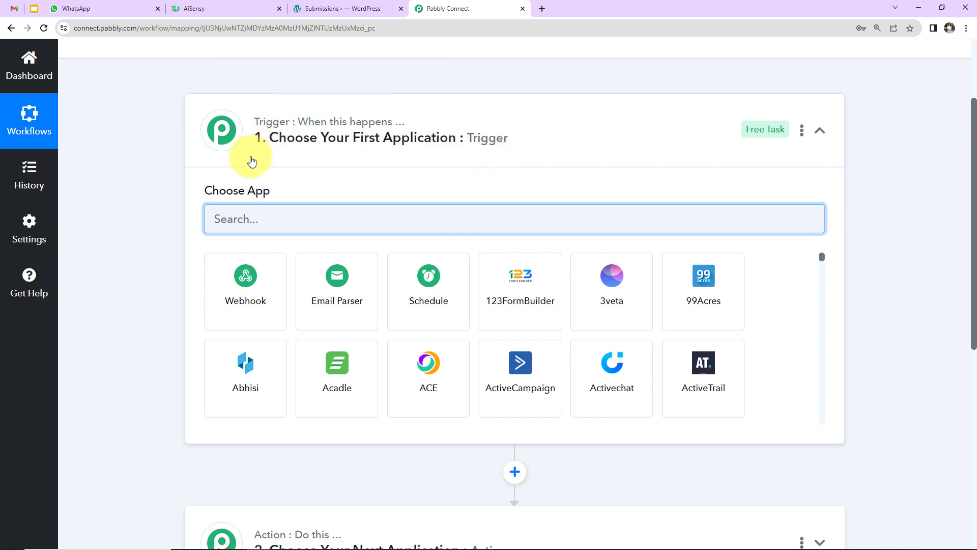
pyautogui.scroll(-2, 484, 236)
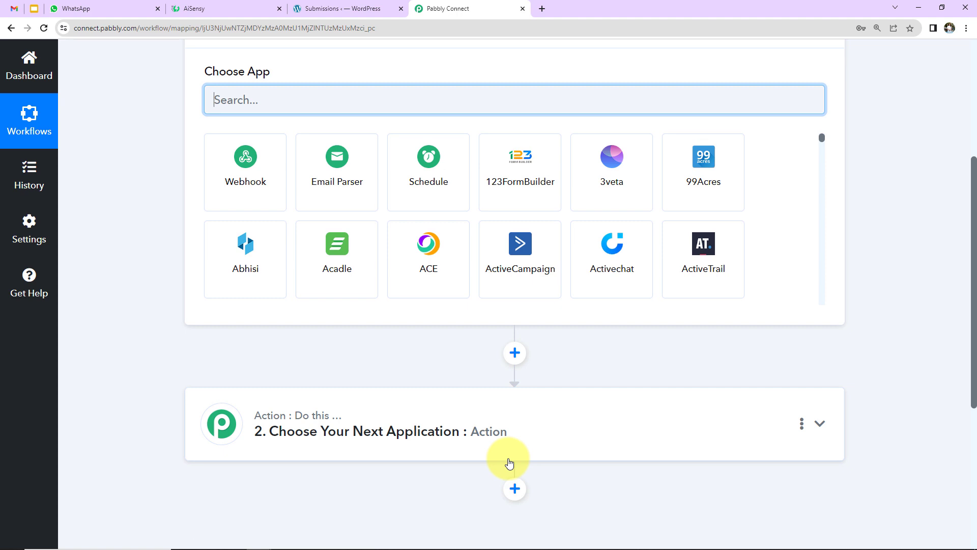
pyautogui.scroll(2, 511, 464)
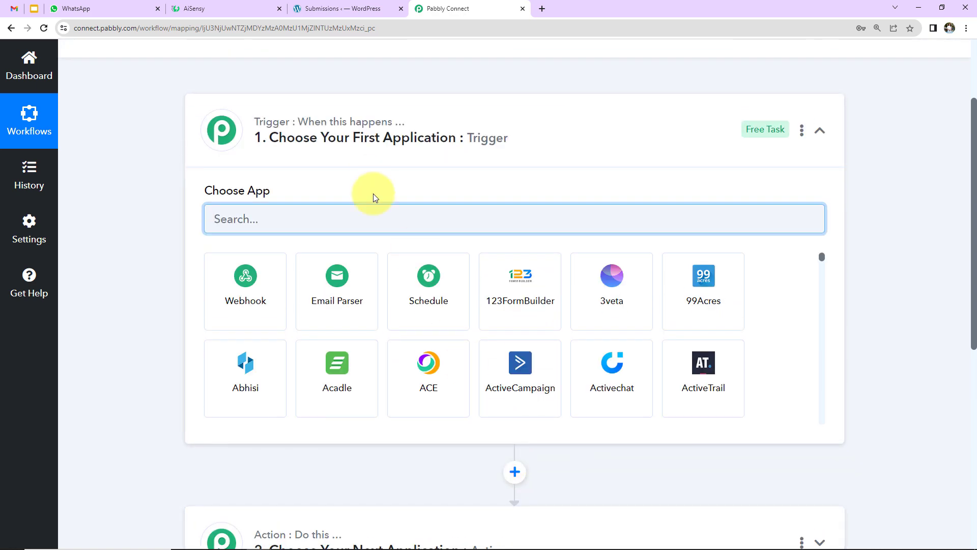
# Set the trigger to Elementor's New Form Submission event and expand the action step
pyautogui.write('elem')
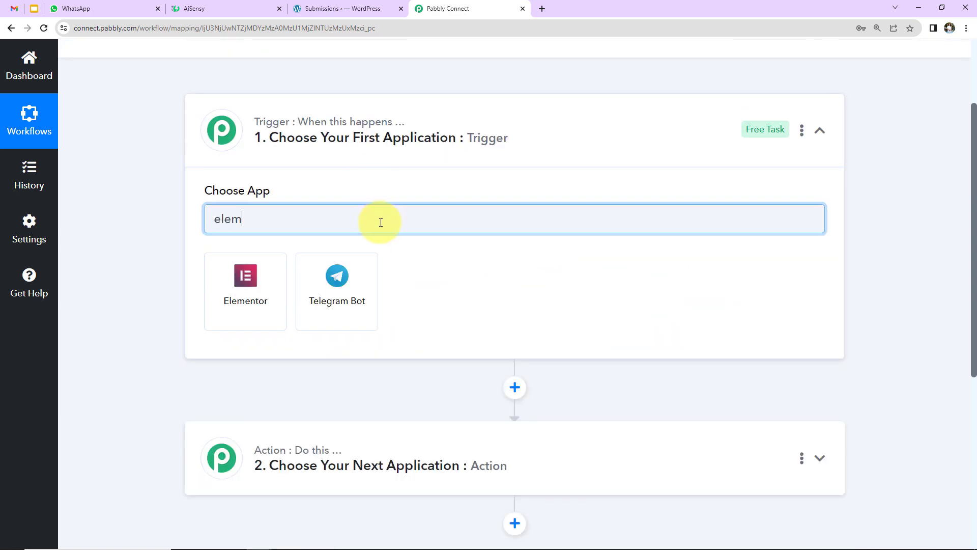
pyautogui.click(240, 275)
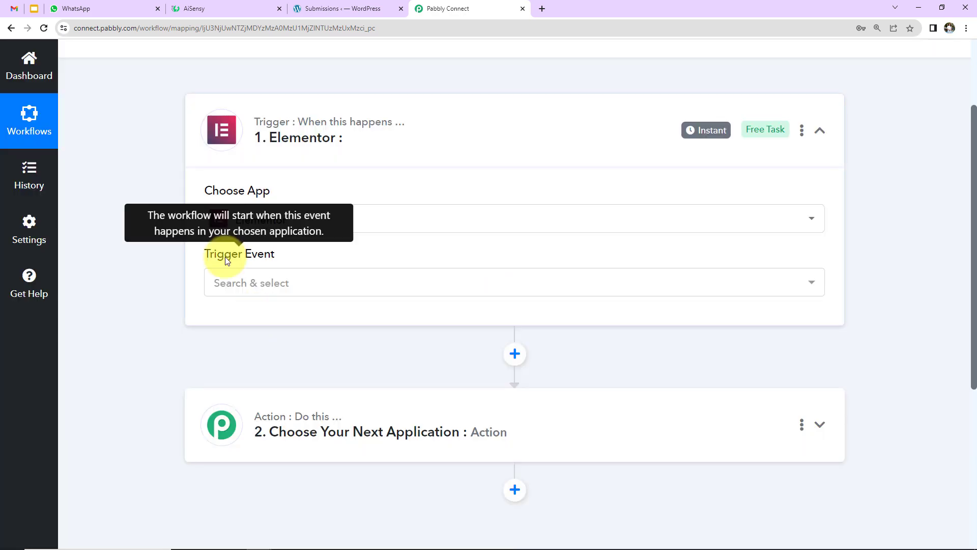
pyautogui.click(270, 282)
pyautogui.click(315, 367)
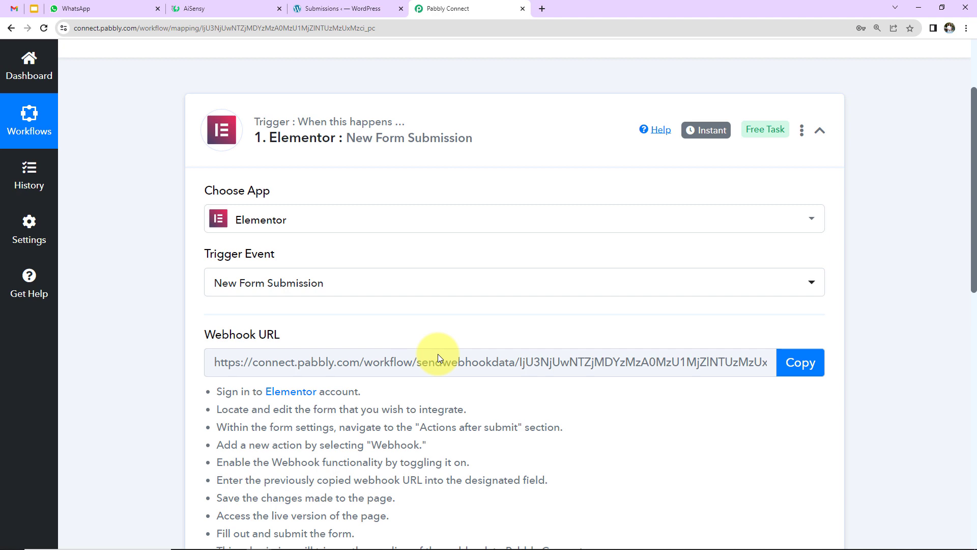
pyautogui.scroll(-5, 763, 309)
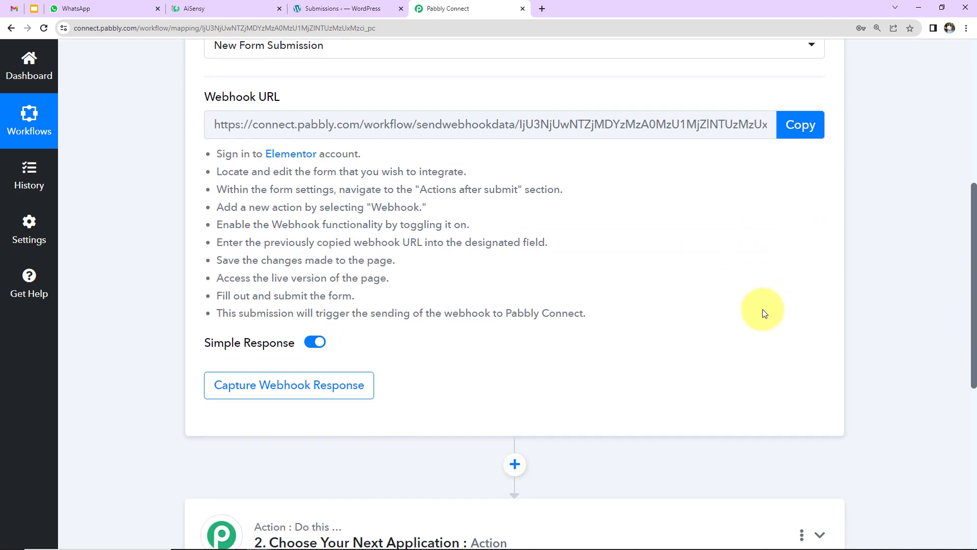
pyautogui.scroll(-5, 763, 309)
pyautogui.click(407, 339)
# Set the action to WhatsApp by AiSensy with the Send Template Message event
pyautogui.write('whas')
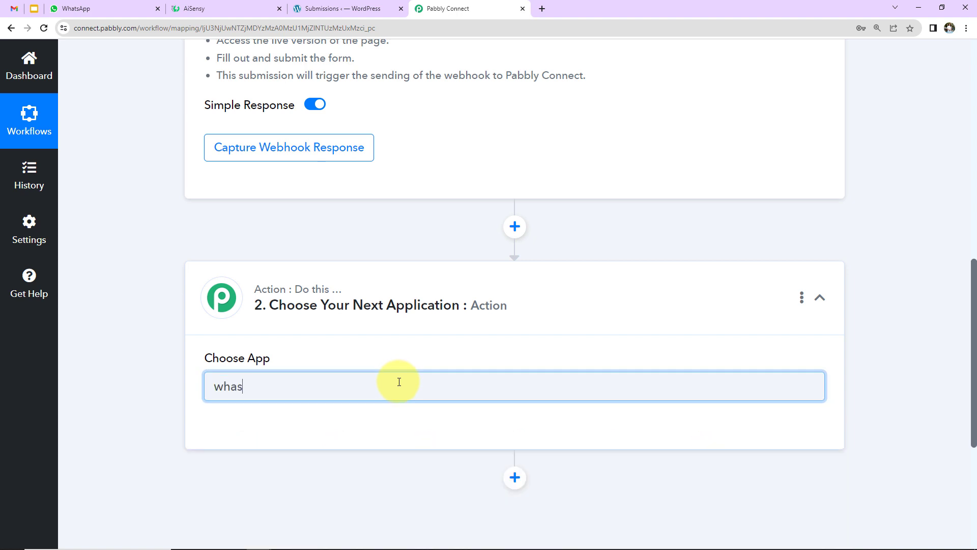
pyautogui.click(320, 454)
pyautogui.click(321, 453)
pyautogui.click(293, 414)
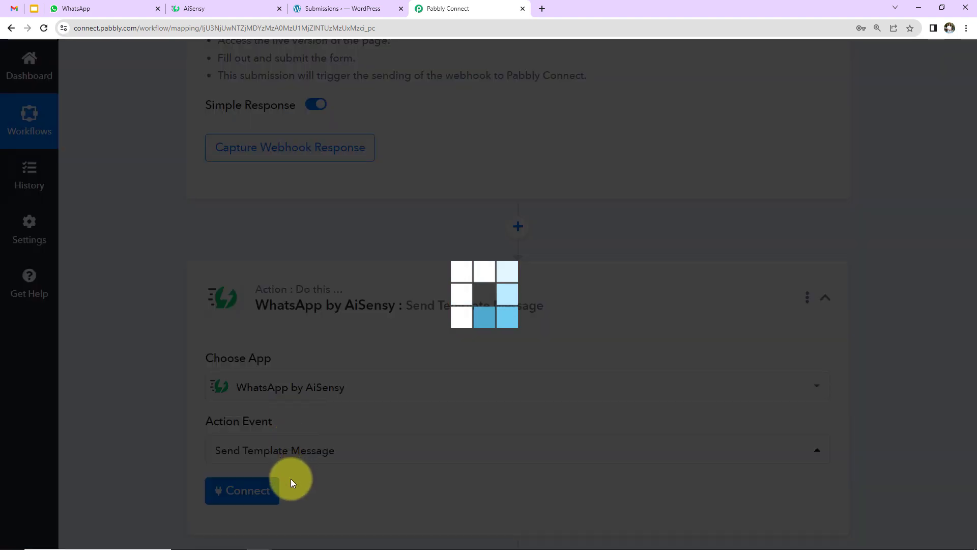
# Copy the Elementor trigger's webhook URL
pyautogui.scroll(5, 613, 429)
pyautogui.scroll(2, 612, 429)
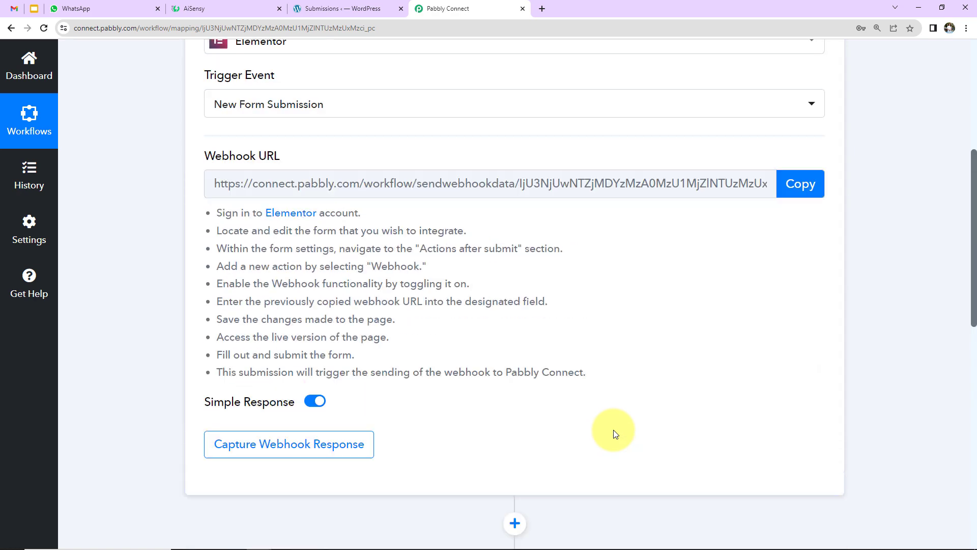
pyautogui.scroll(2, 613, 430)
pyautogui.scroll(-2, 613, 433)
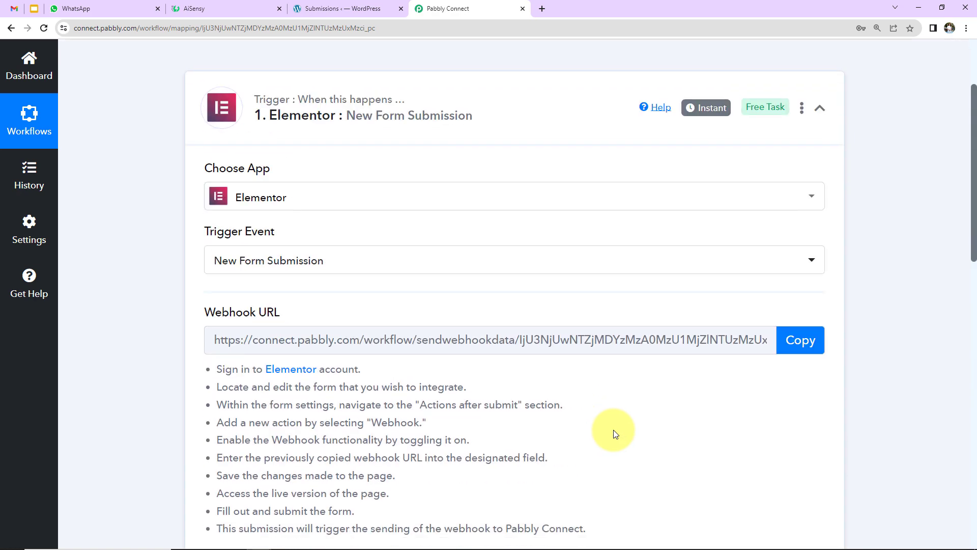
pyautogui.moveTo(275, 224)
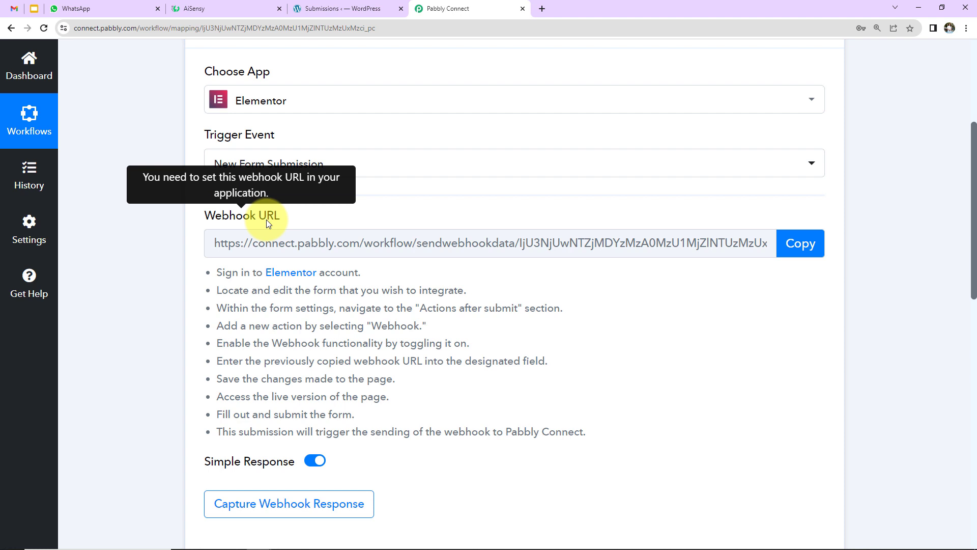
pyautogui.click(799, 235)
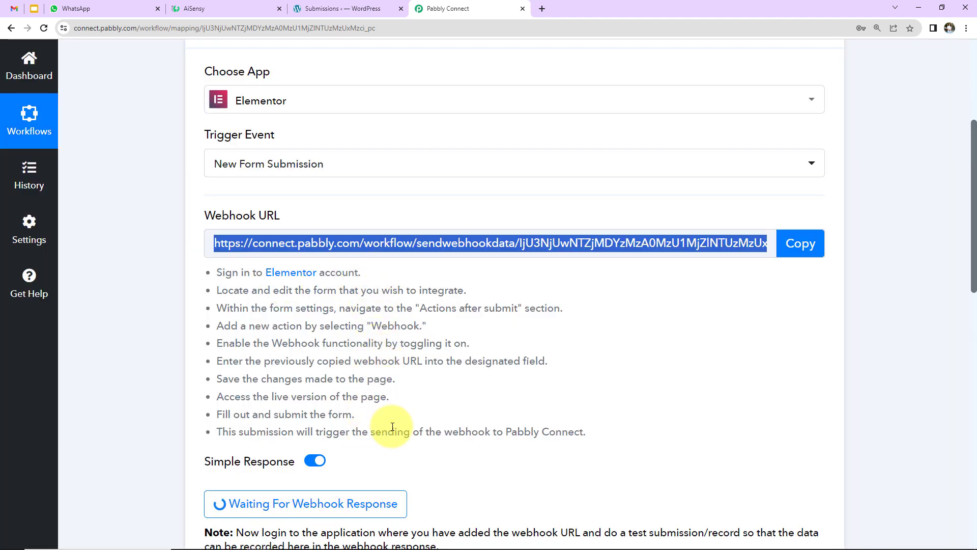
pyautogui.click(316, 8)
# Open 'Contact Form (6f22944)' in the Elementor editor from the submissions list
pyautogui.scroll(-2, 350, 281)
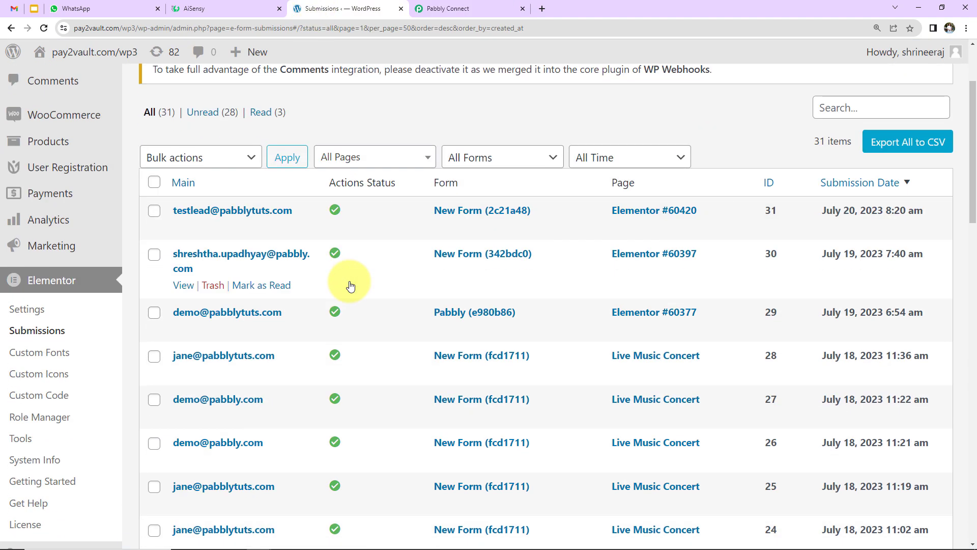
pyautogui.scroll(-3, 349, 281)
pyautogui.scroll(-3, 351, 280)
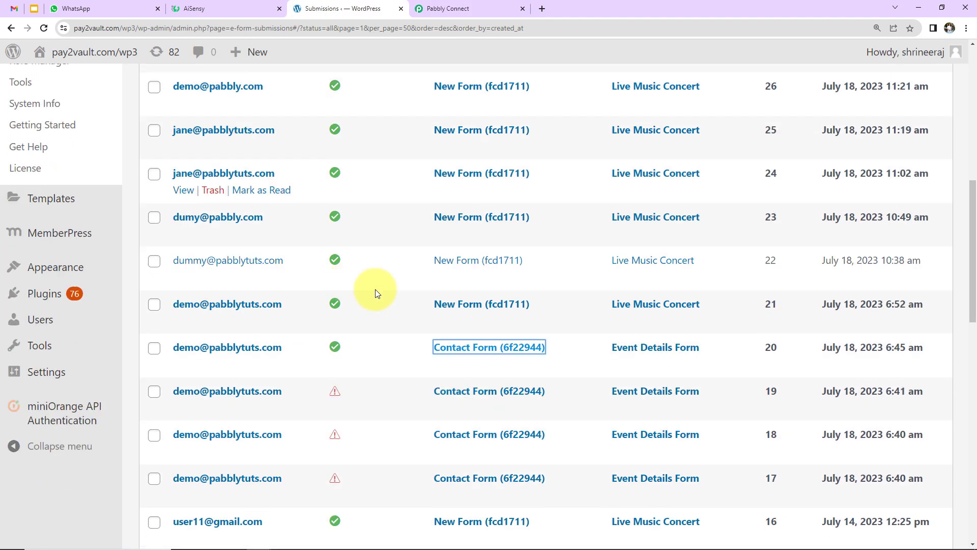
pyautogui.click(450, 348)
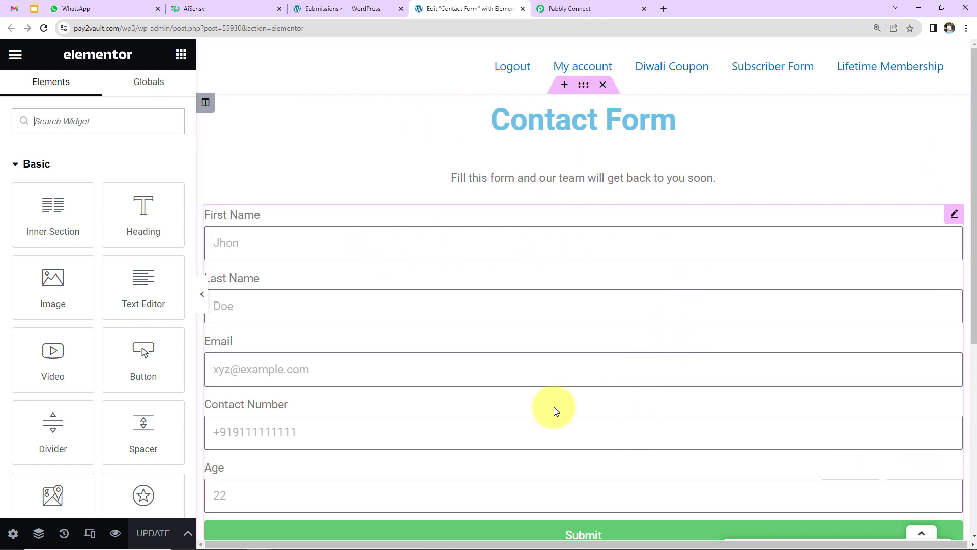
# Add Webhook to the form's Actions After Submit and expand its settings
pyautogui.click(954, 215)
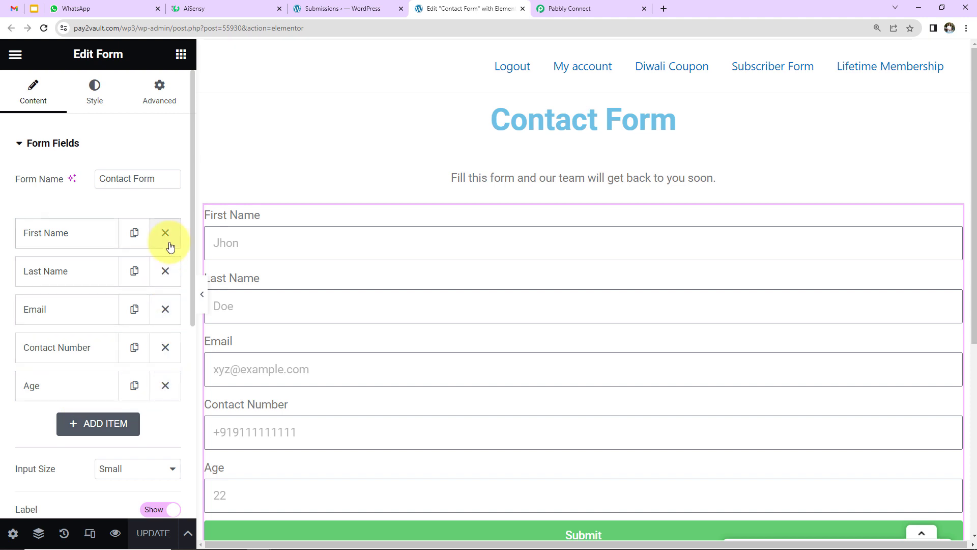
pyautogui.scroll(-6, 169, 207)
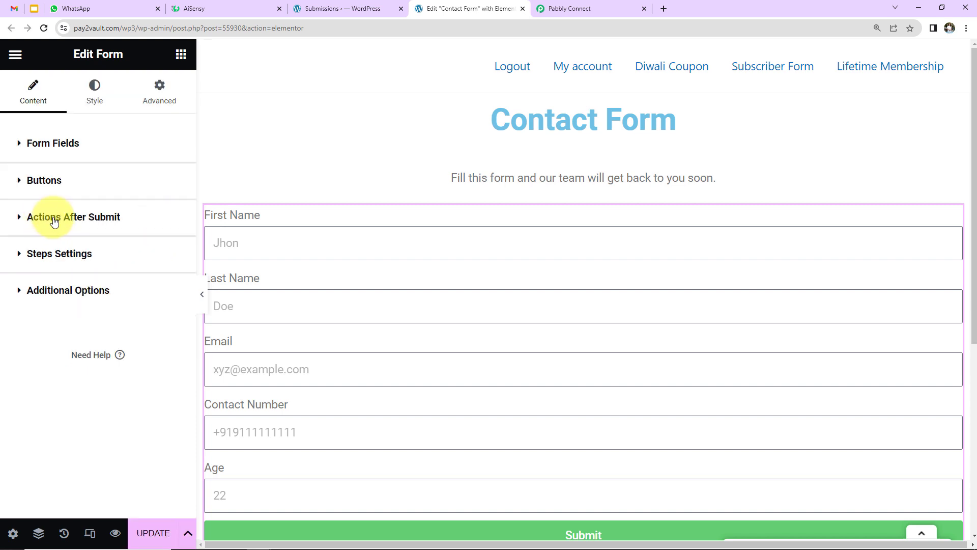
pyautogui.click(54, 223)
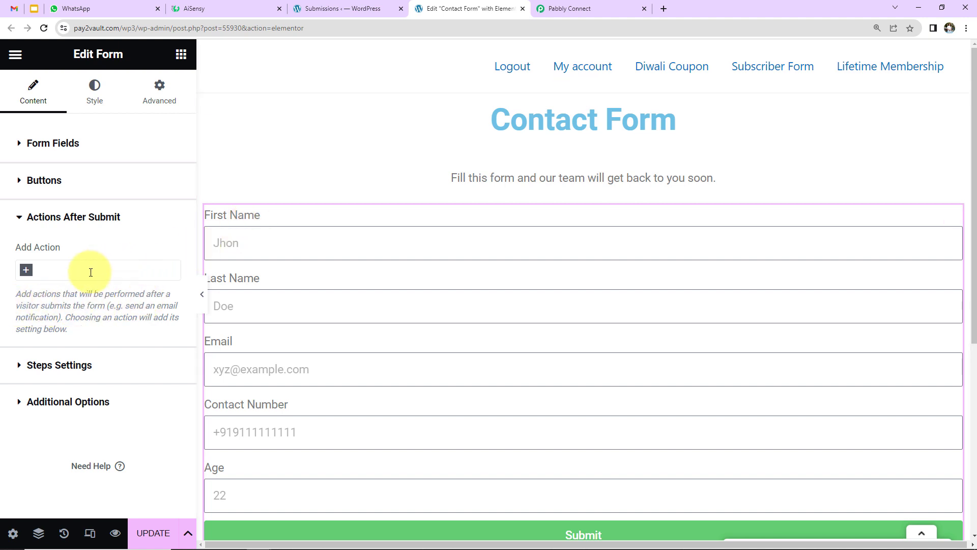
pyautogui.click(27, 271)
pyautogui.click(44, 362)
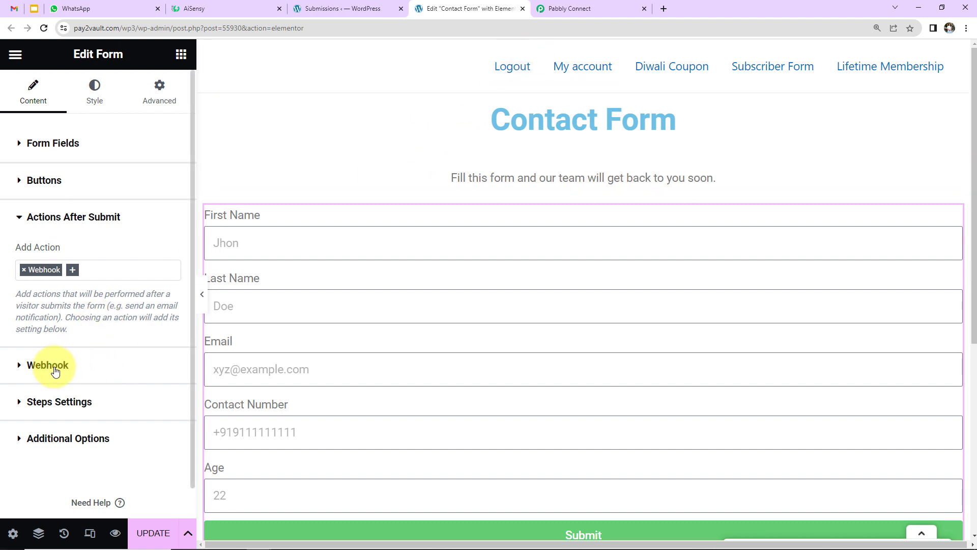
pyautogui.click(55, 371)
# Replace the Webhook URL with the Pabbly Connect webhook, update the page and preview it
pyautogui.scroll(-1, 56, 371)
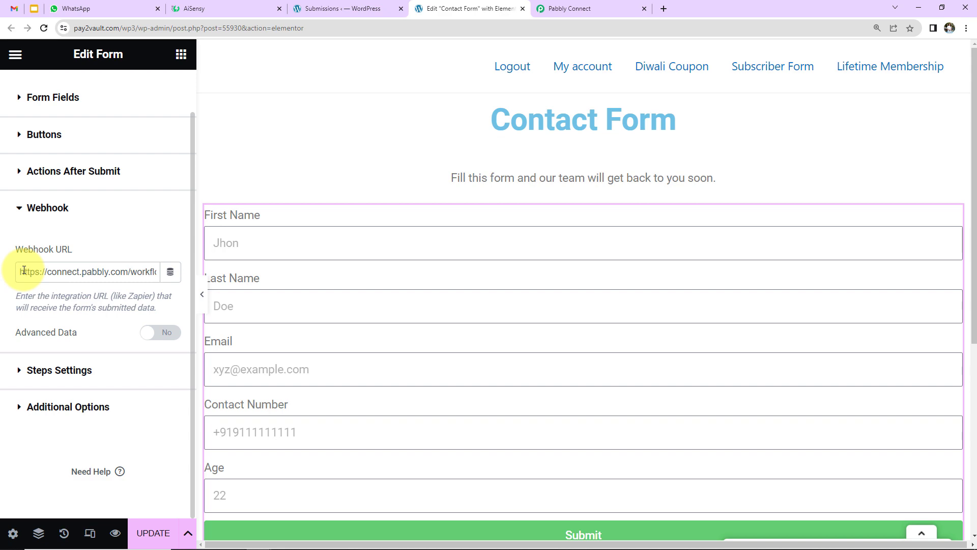
pyautogui.moveTo(21, 270); pyautogui.dragTo(378, 269)
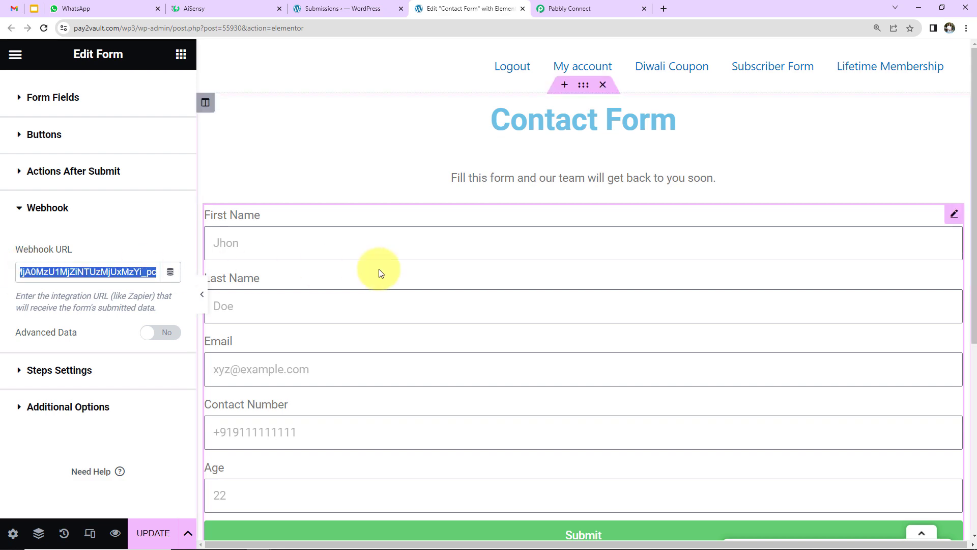
pyautogui.press('BackSpace')
pyautogui.click(593, 8)
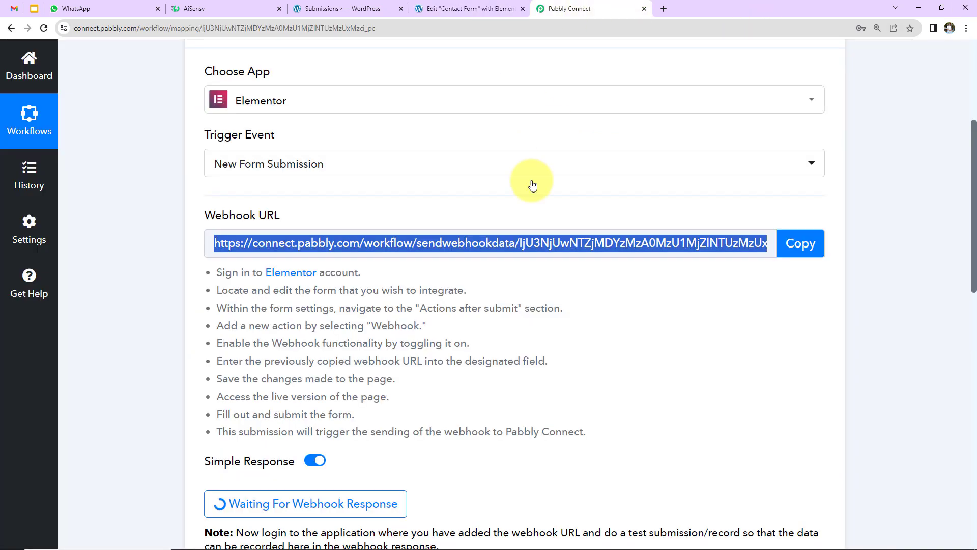
pyautogui.click(799, 235)
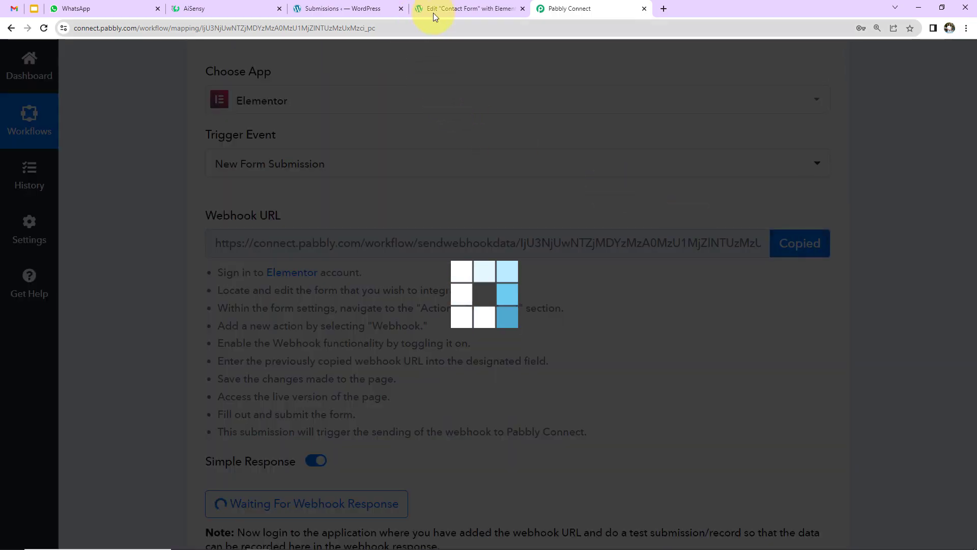
pyautogui.click(433, 10)
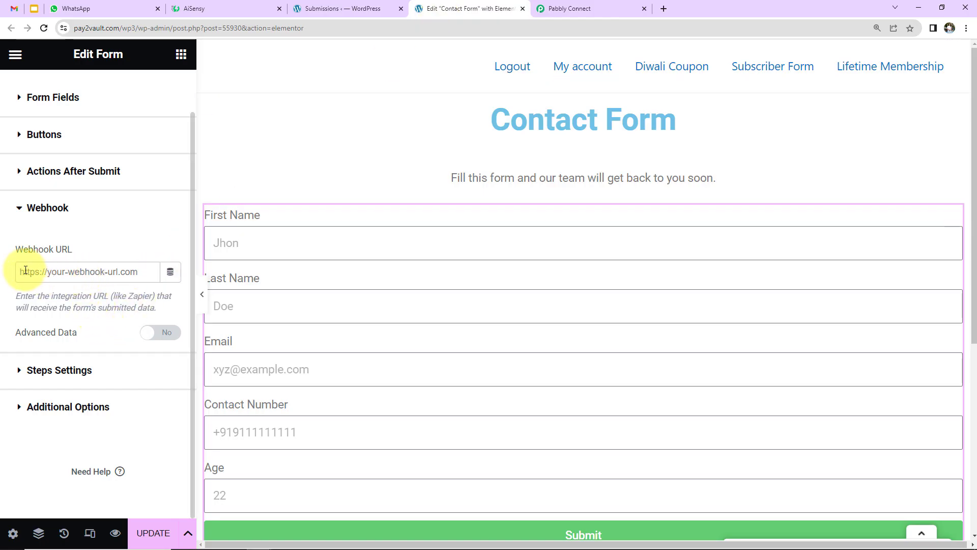
pyautogui.hotkey('ctrl', 'v')
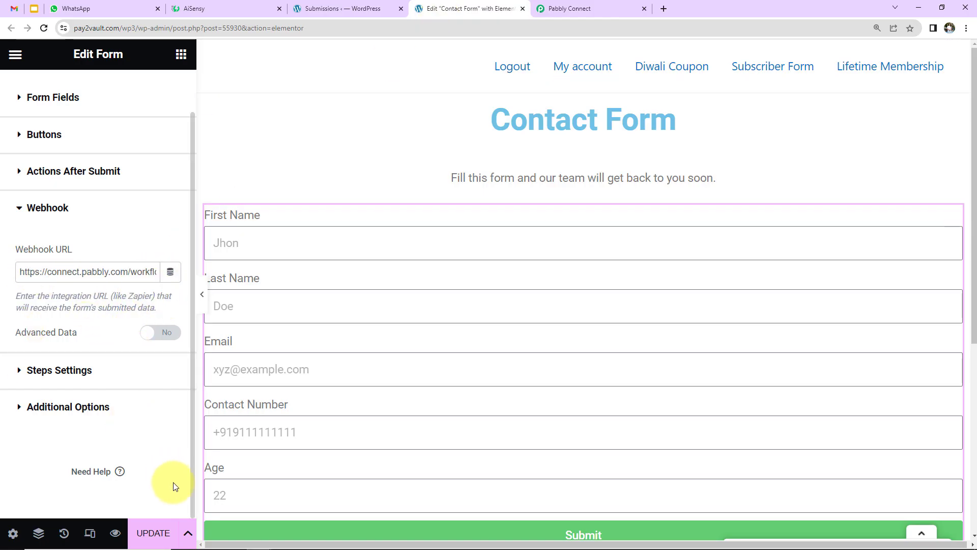
pyautogui.click(145, 533)
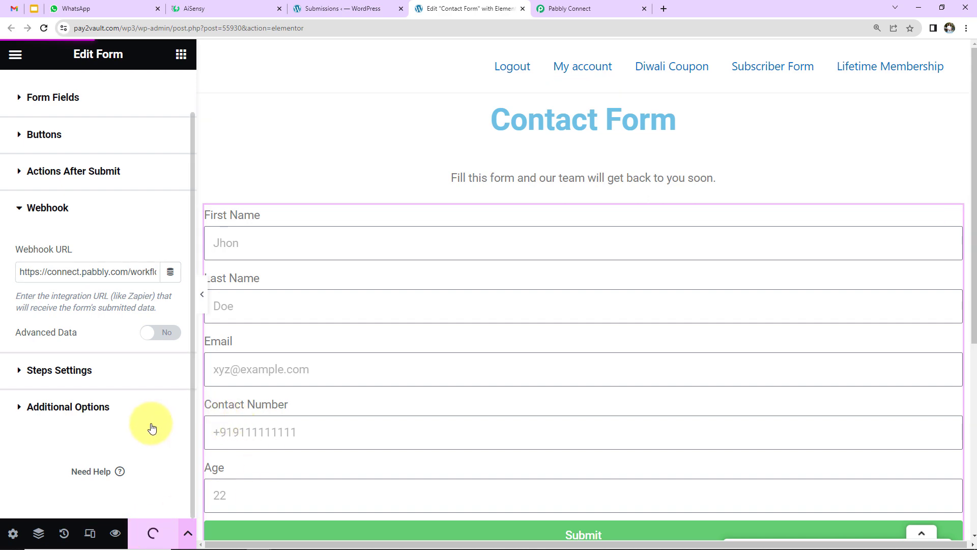
pyautogui.click(115, 533)
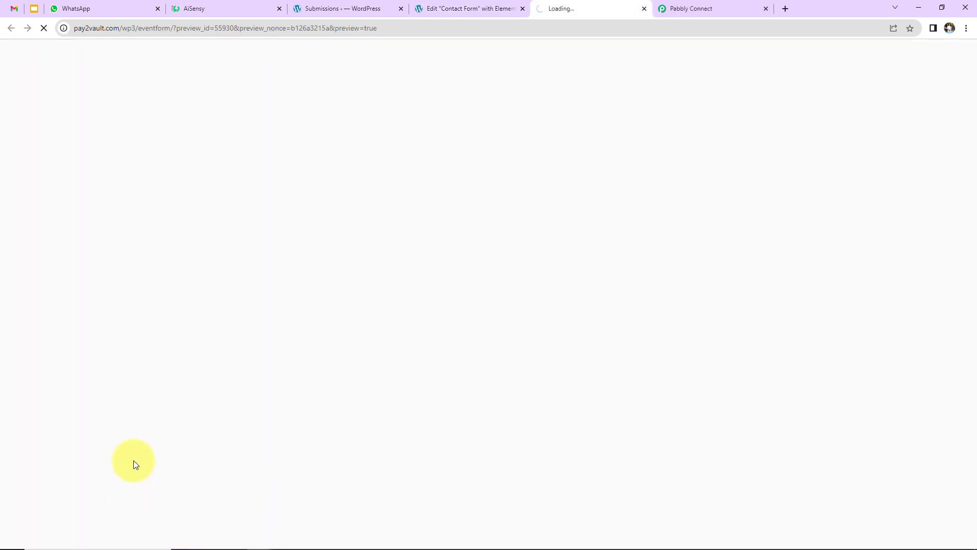
# Enter a test first and last name on the previewed Contact Form
pyautogui.hotkey('ctrl', 'Tab')
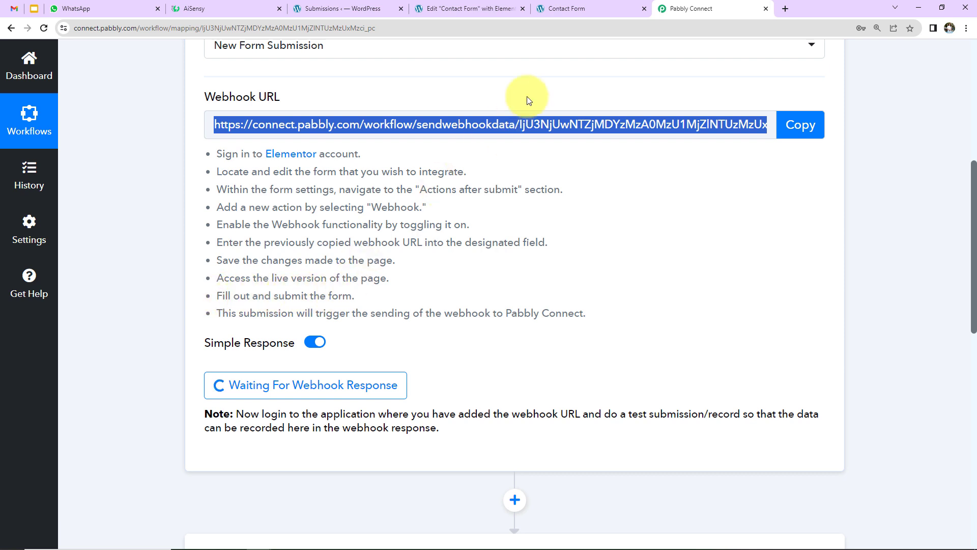
pyautogui.click(581, 8)
pyautogui.click(163, 273)
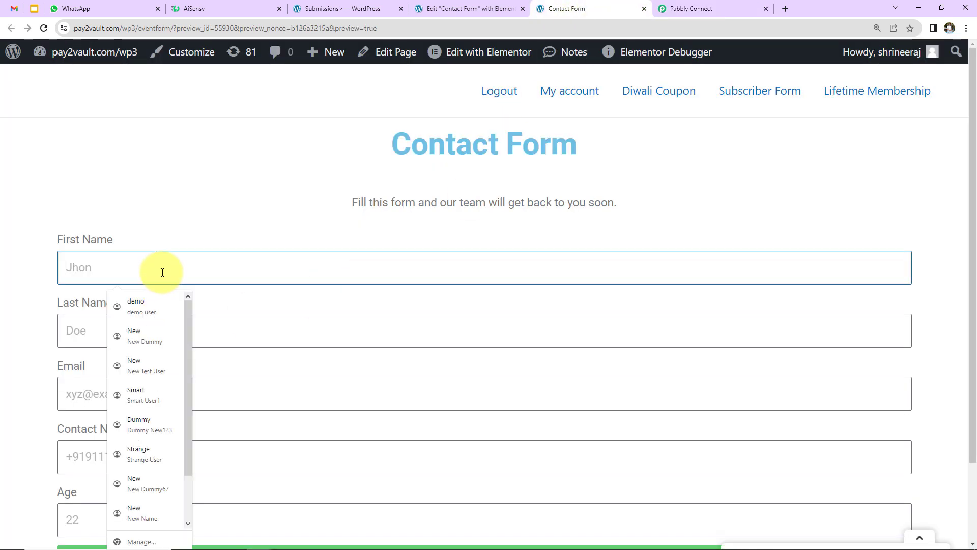
pyautogui.write('Smar')
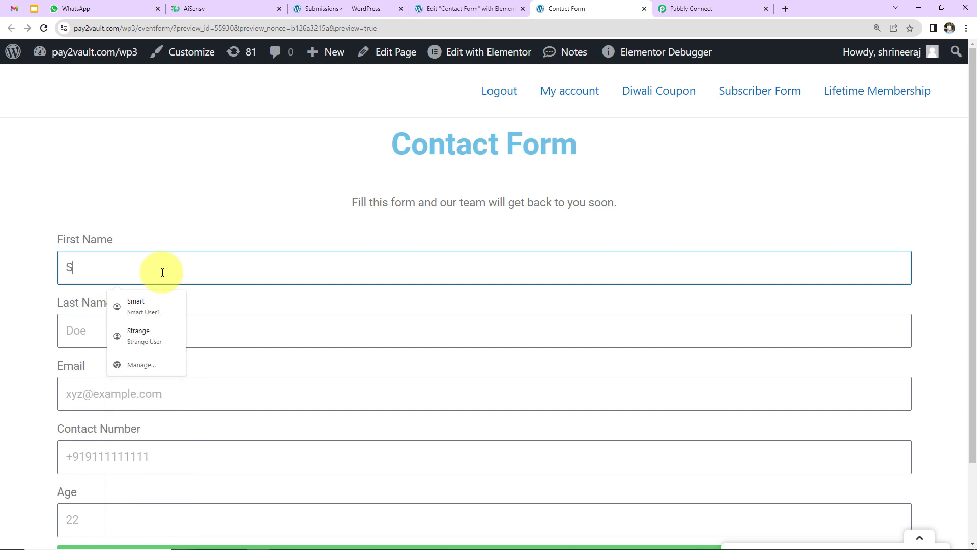
pyautogui.press('Tab')
pyautogui.write('User56')
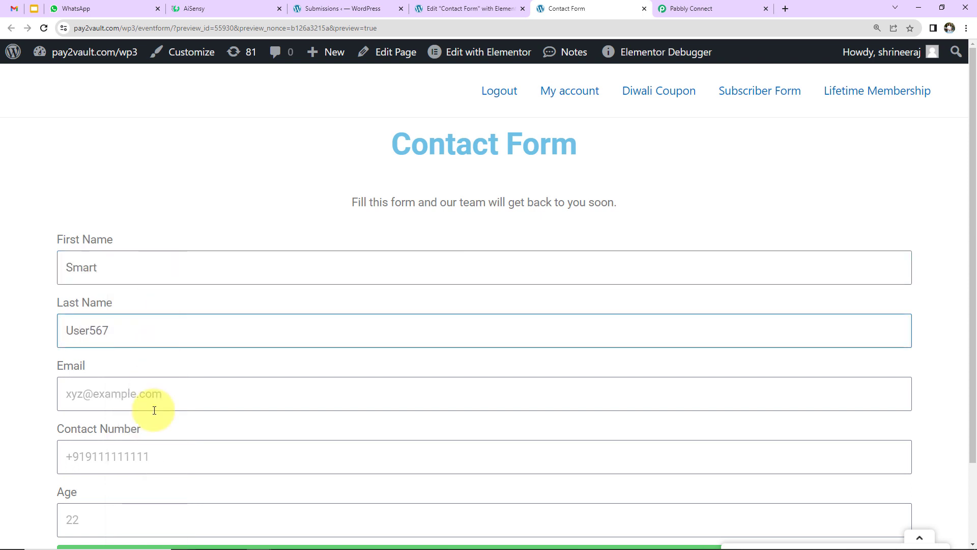
# Enter an email, contact number and age 25, then submit the test entry
pyautogui.click(154, 396)
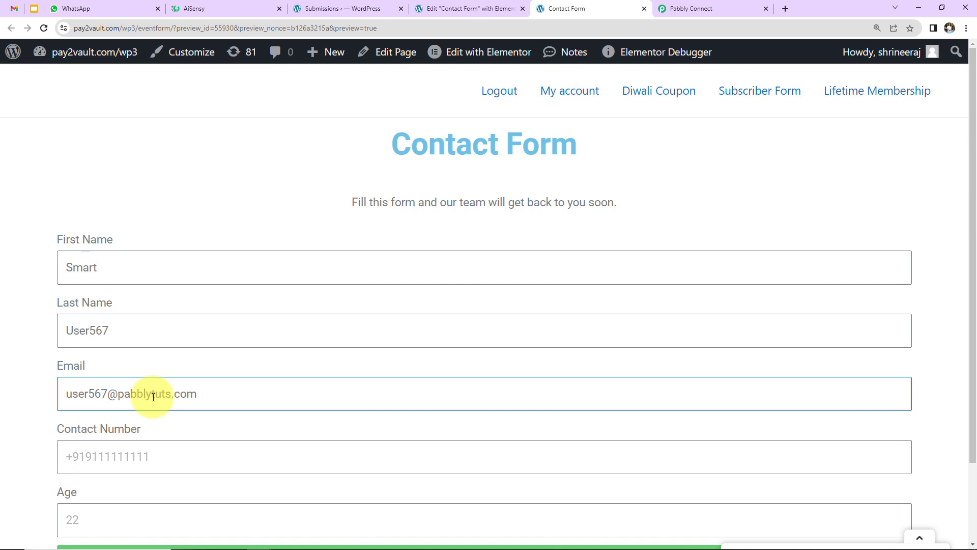
pyautogui.click(180, 457)
pyautogui.write('+919111111111')
pyautogui.scroll(-2, 148, 443)
pyautogui.click(148, 420)
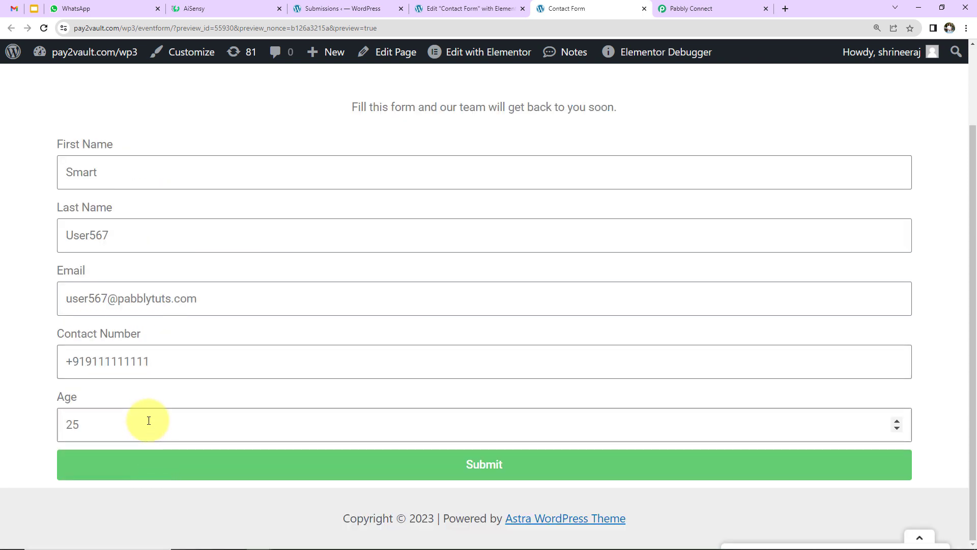
pyautogui.click(429, 476)
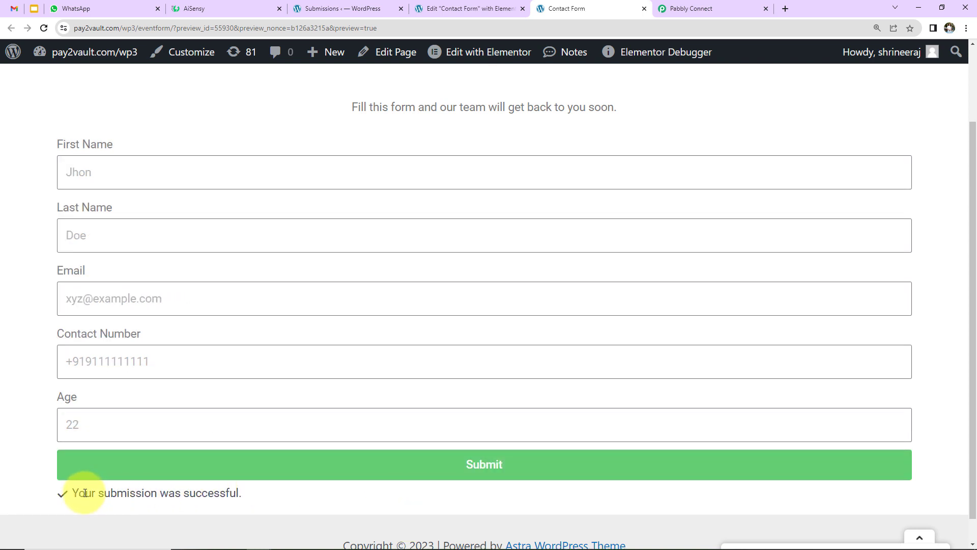
pyautogui.click(694, 10)
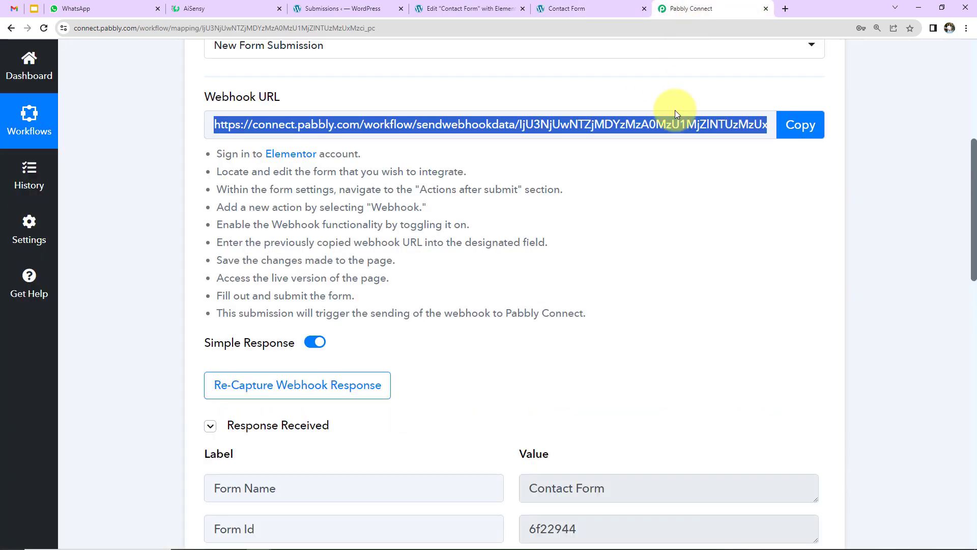
pyautogui.scroll(-2, 689, 373)
pyautogui.scroll(-3, 688, 374)
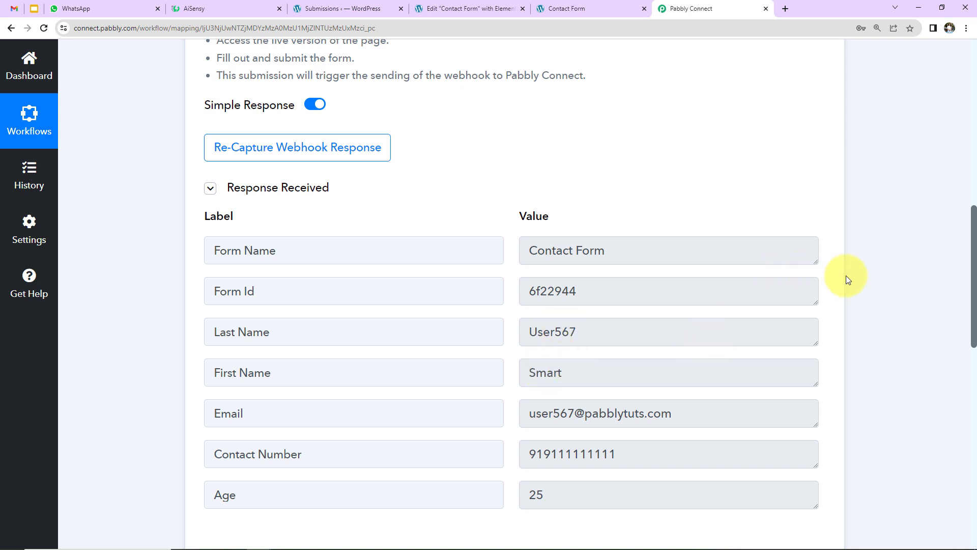
pyautogui.scroll(-7, 808, 301)
pyautogui.scroll(-2, 809, 304)
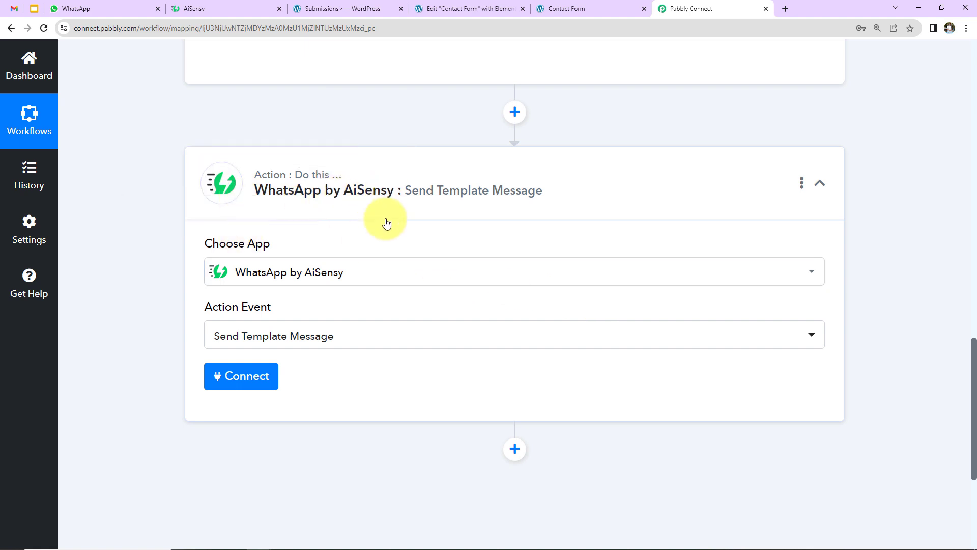
# Start a new AiSensy connection, WhatsApp by AiSensy #10, and go to the AiSensy dashboard
pyautogui.click(243, 374)
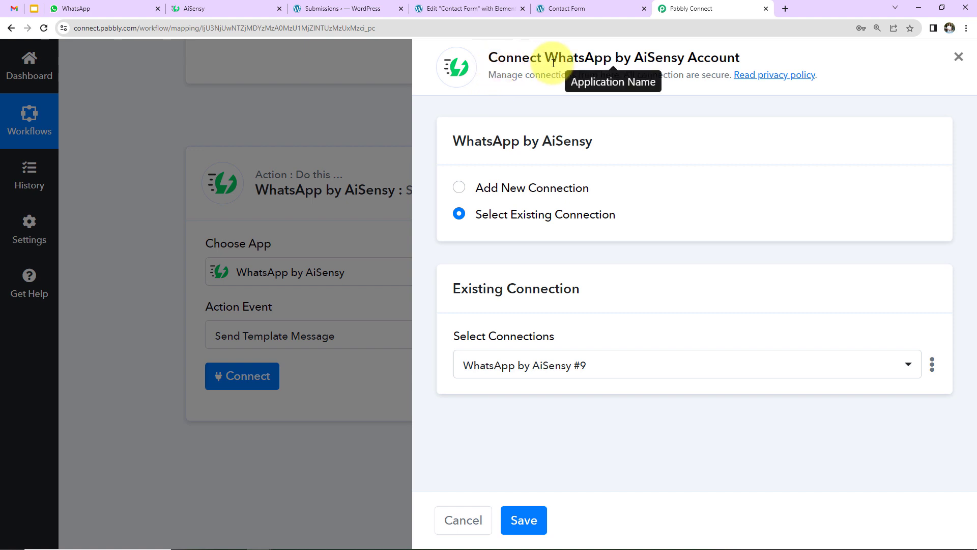
pyautogui.moveTo(545, 57); pyautogui.dragTo(748, 57)
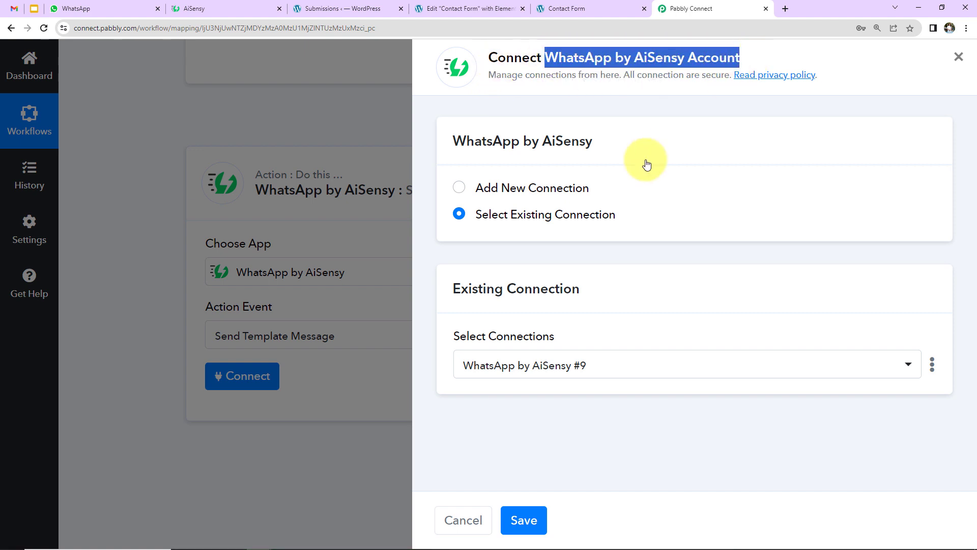
pyautogui.click(465, 196)
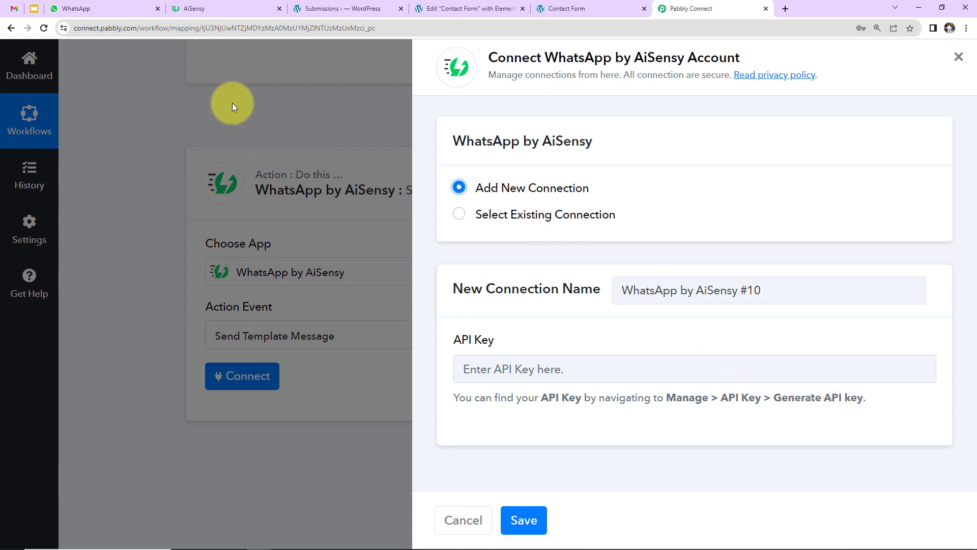
pyautogui.click(219, 9)
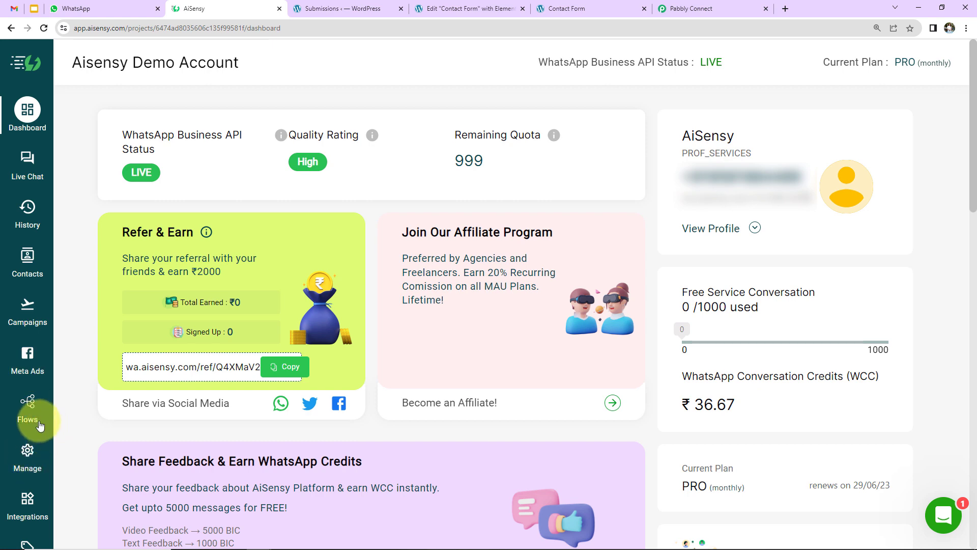
# Copy the API key from AiSensy's Manage > API Key page into Pabbly's connection form
pyautogui.click(28, 461)
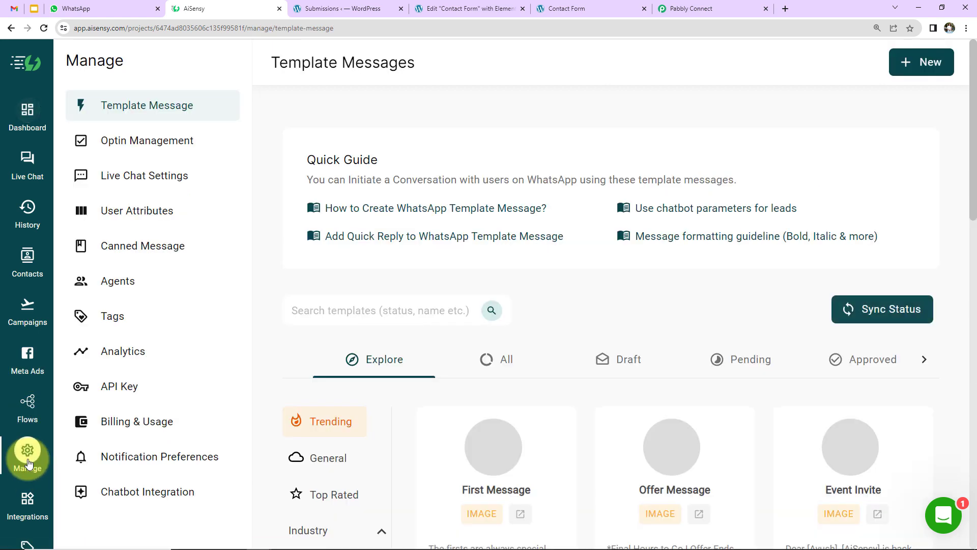
pyautogui.click(117, 387)
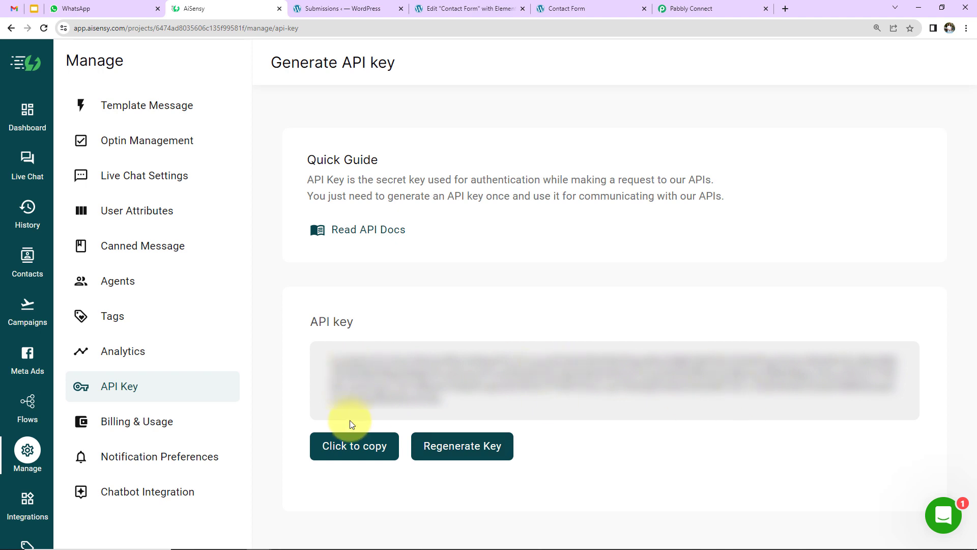
pyautogui.click(359, 444)
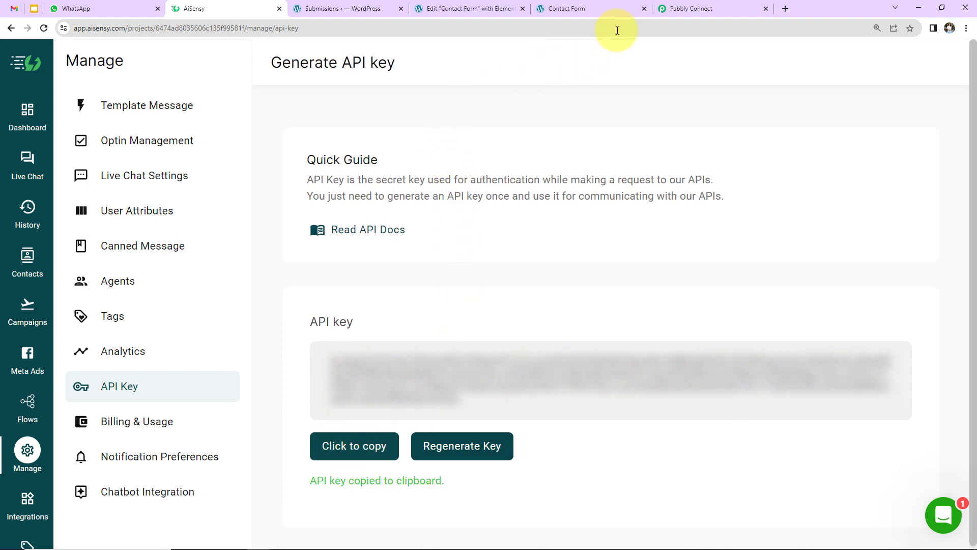
pyautogui.click(674, 11)
pyautogui.click(498, 367)
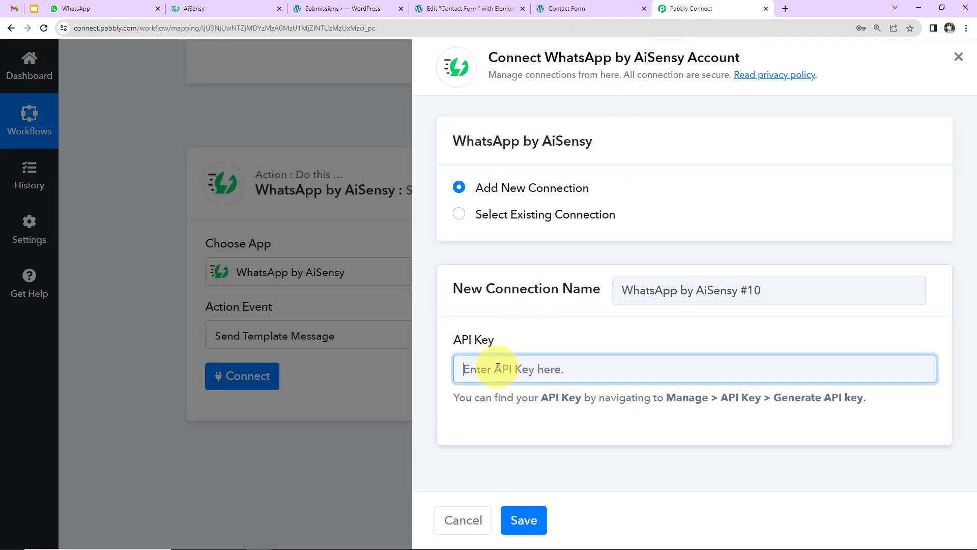
# Paste the AiSensy API key and save the connection to reveal the template message fields
pyautogui.hotkey('ctrl', 'v')
pyautogui.click(524, 519)
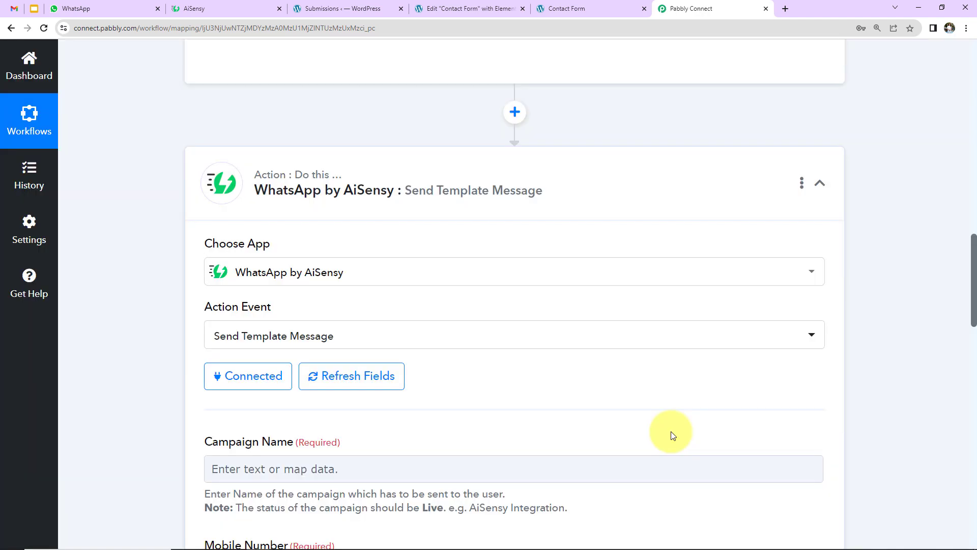
pyautogui.scroll(-7, 650, 377)
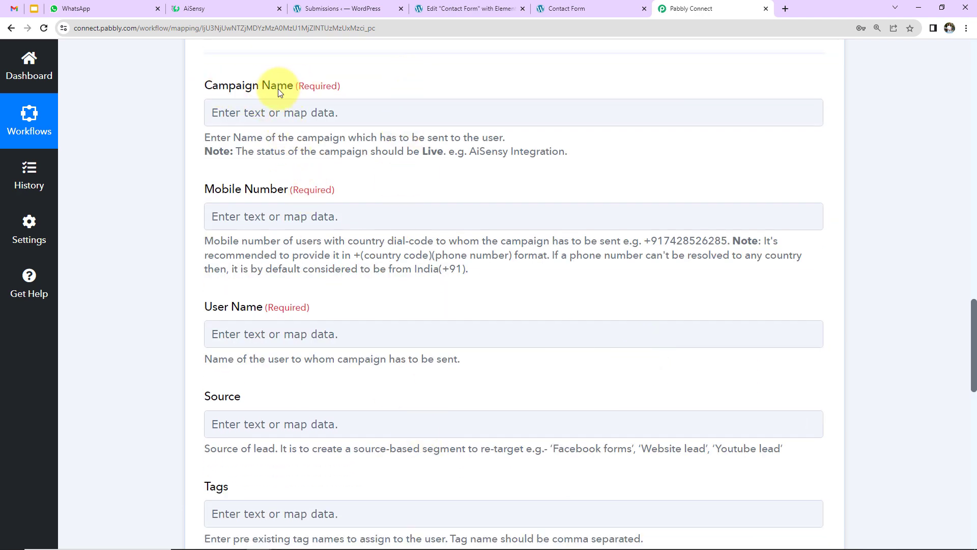
pyautogui.click(226, 7)
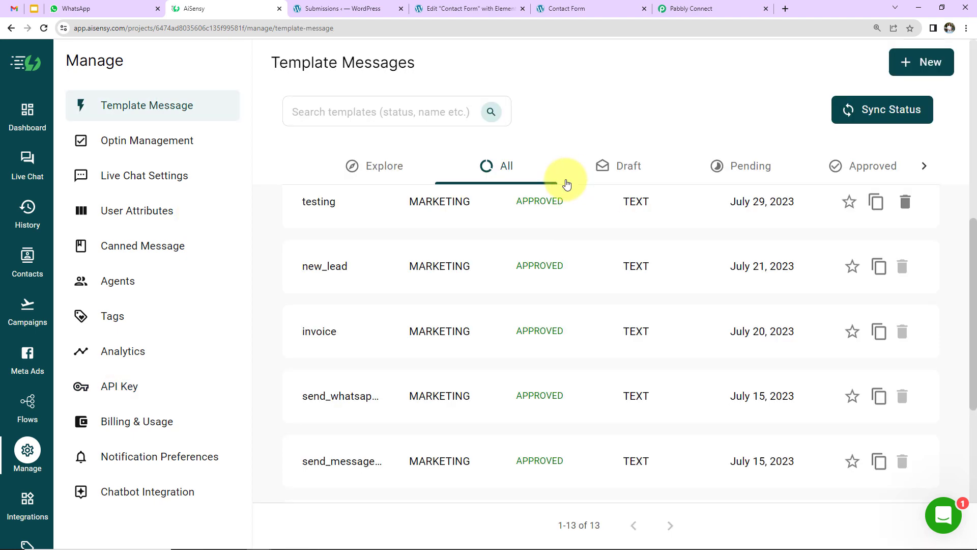
# Open the 'Send WhatsApp Messages' campaign from the AiSensy Campaigns list
pyautogui.click(31, 310)
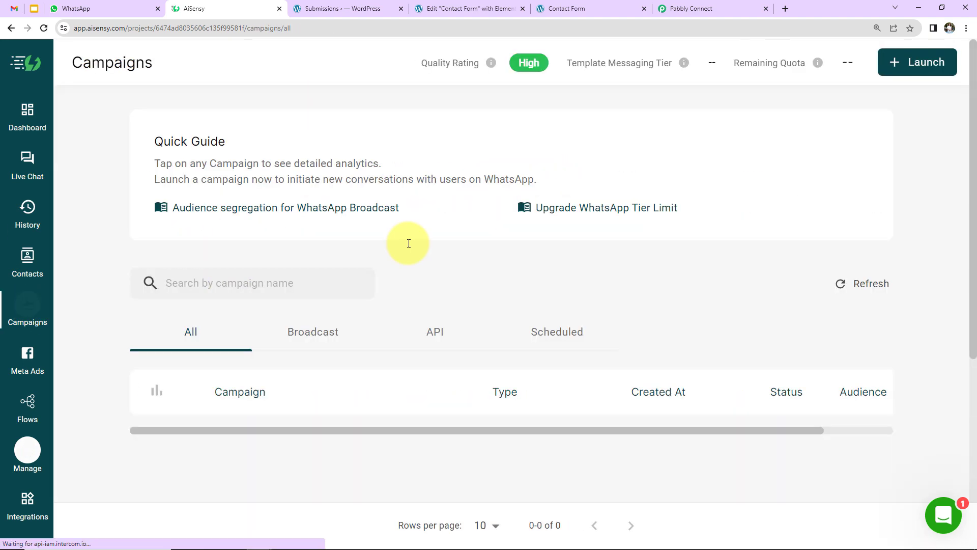
pyautogui.scroll(-4, 453, 226)
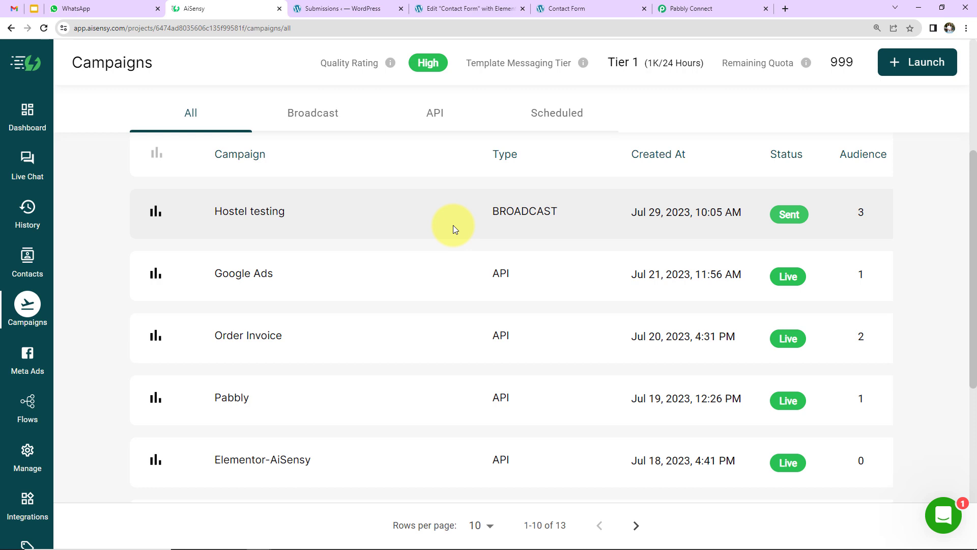
pyautogui.scroll(-4, 421, 318)
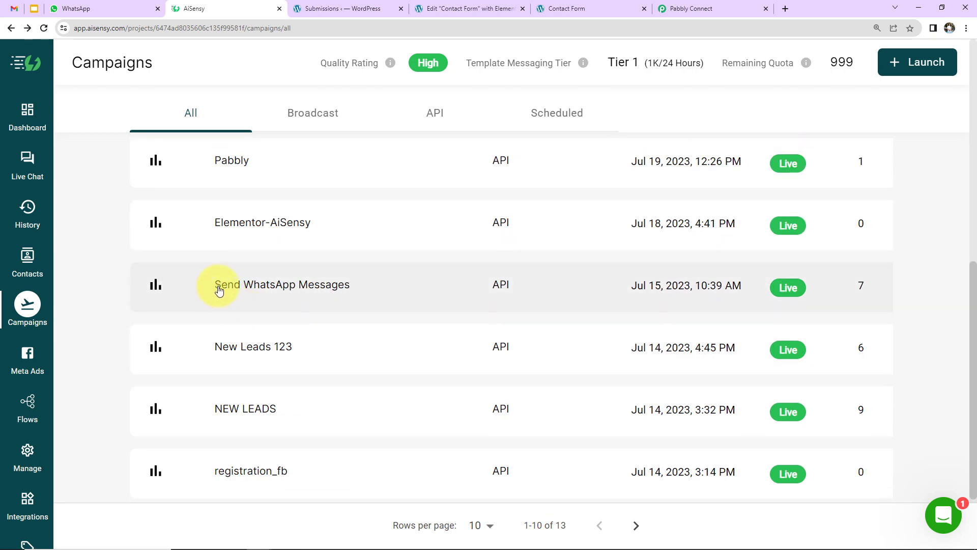
pyautogui.click(284, 289)
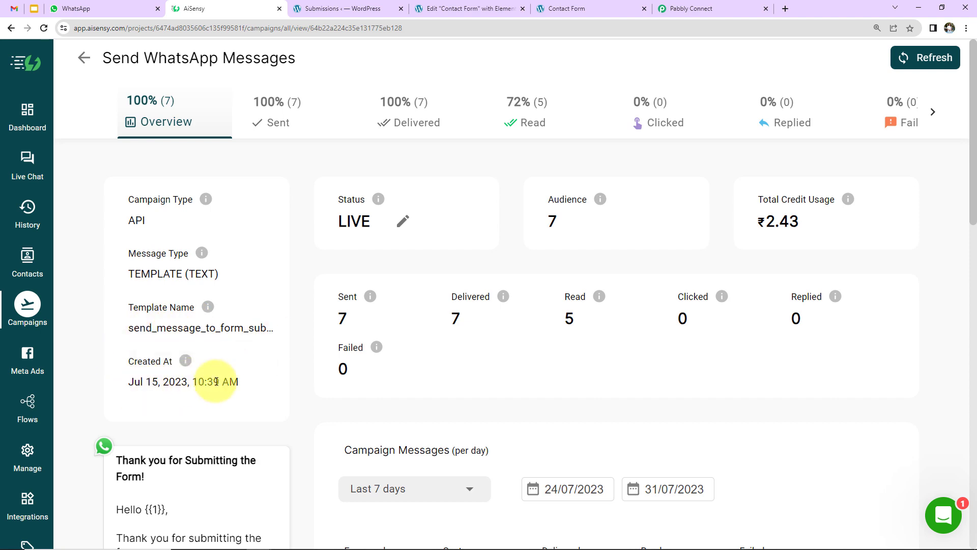
# Review the template preview and copy the campaign title 'Send WhatsApp Messages' for Pabbly's Campaign Name field
pyautogui.scroll(-8, 244, 386)
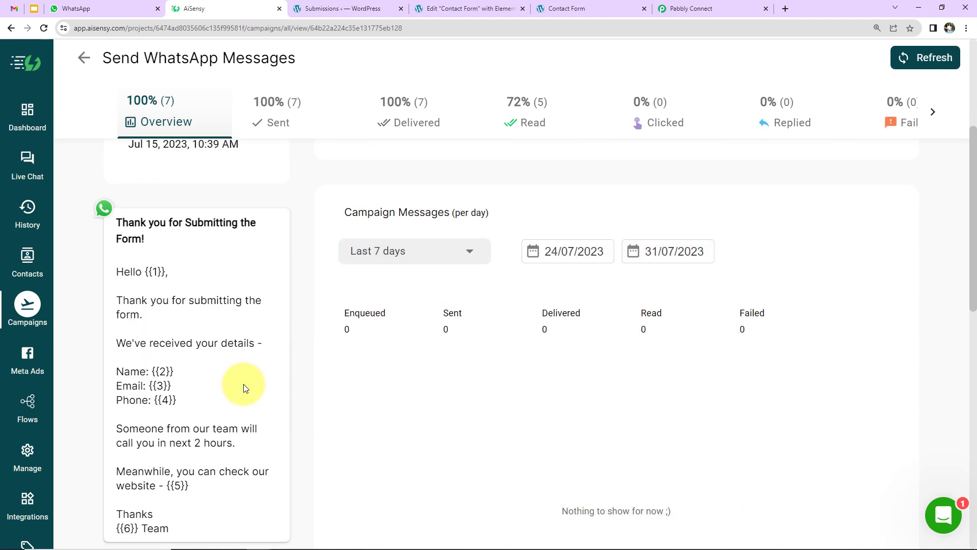
pyautogui.scroll(3, 245, 386)
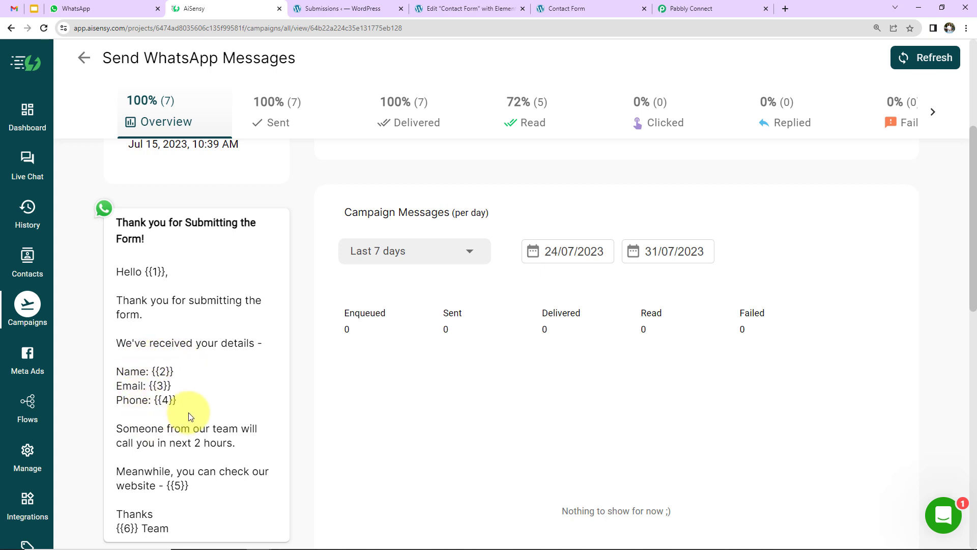
pyautogui.scroll(-2, 179, 385)
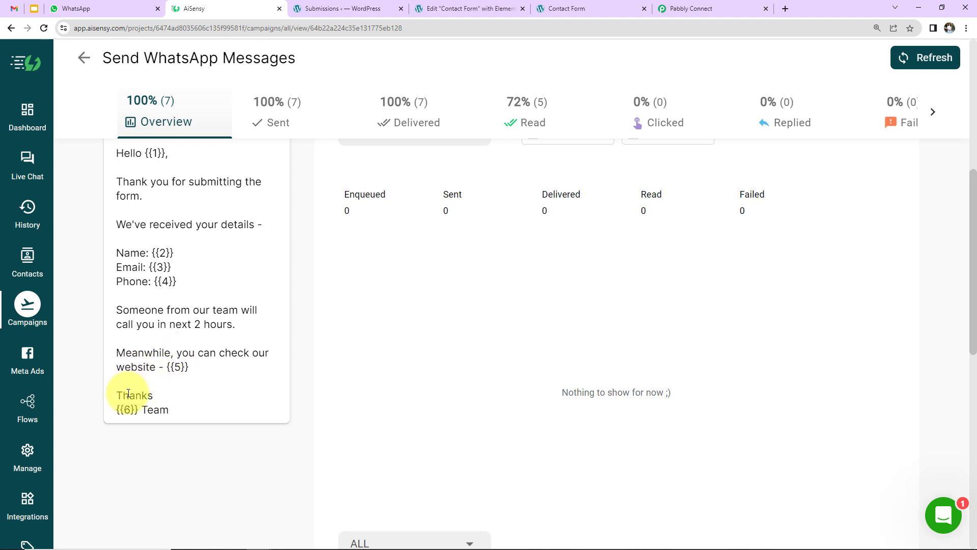
pyautogui.scroll(6, 185, 309)
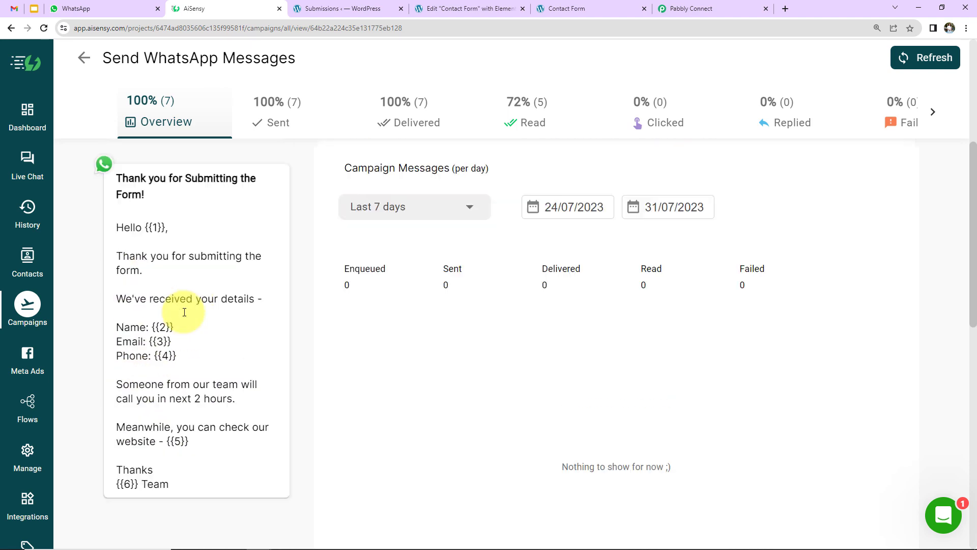
pyautogui.moveTo(103, 58); pyautogui.dragTo(310, 51)
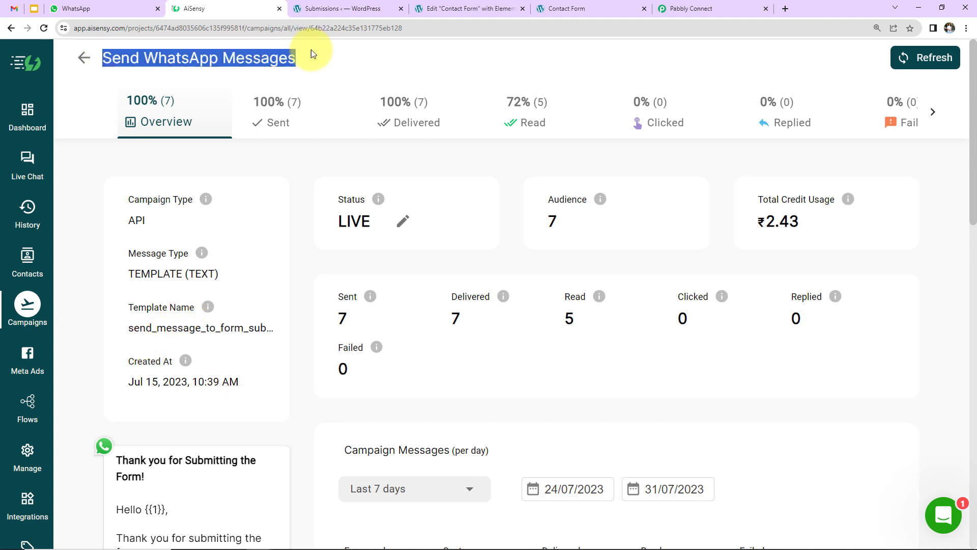
pyautogui.rightClick(277, 58)
pyautogui.click(302, 66)
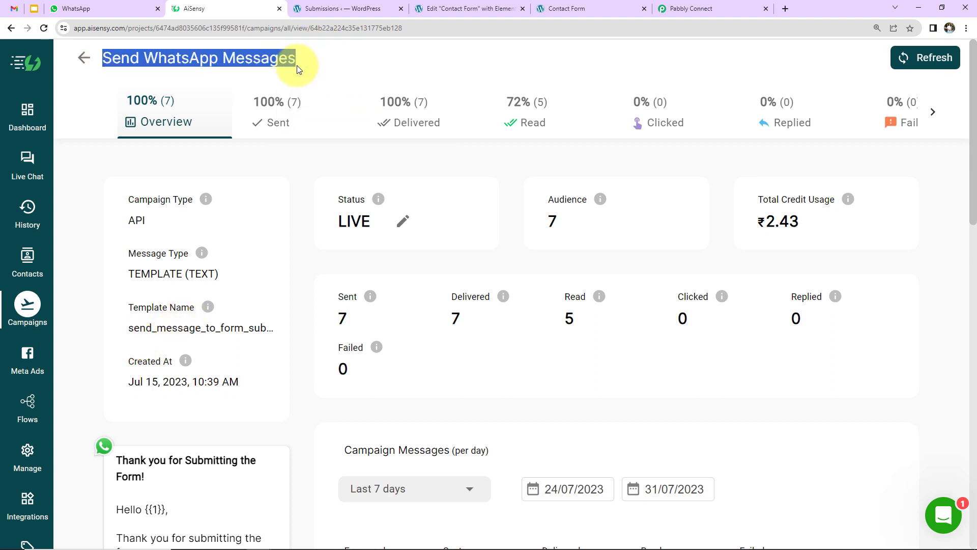
pyautogui.click(677, 8)
pyautogui.click(272, 114)
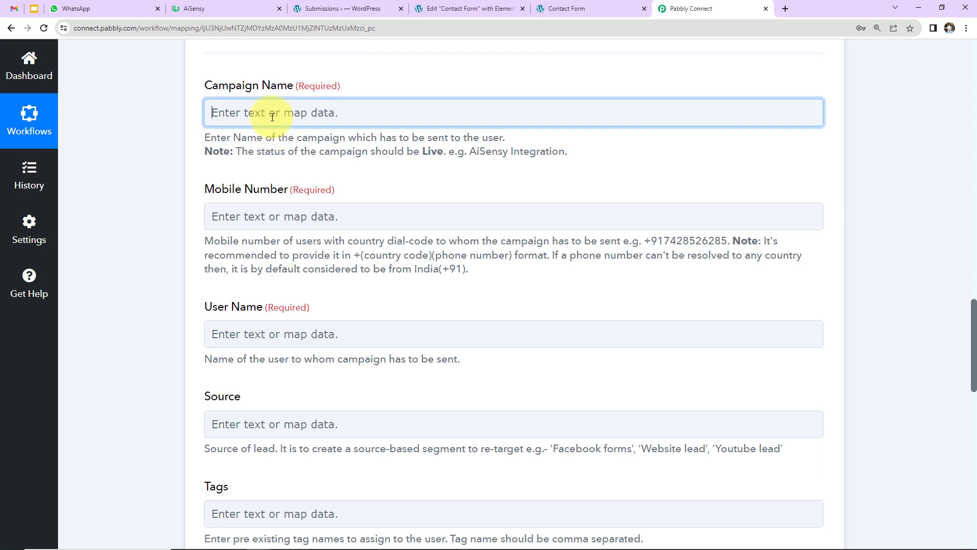
# Paste 'Send WhatsApp Messages' into Campaign Name, removing the stray 'Refresh' text
pyautogui.hotkey('ctrl', 'v')
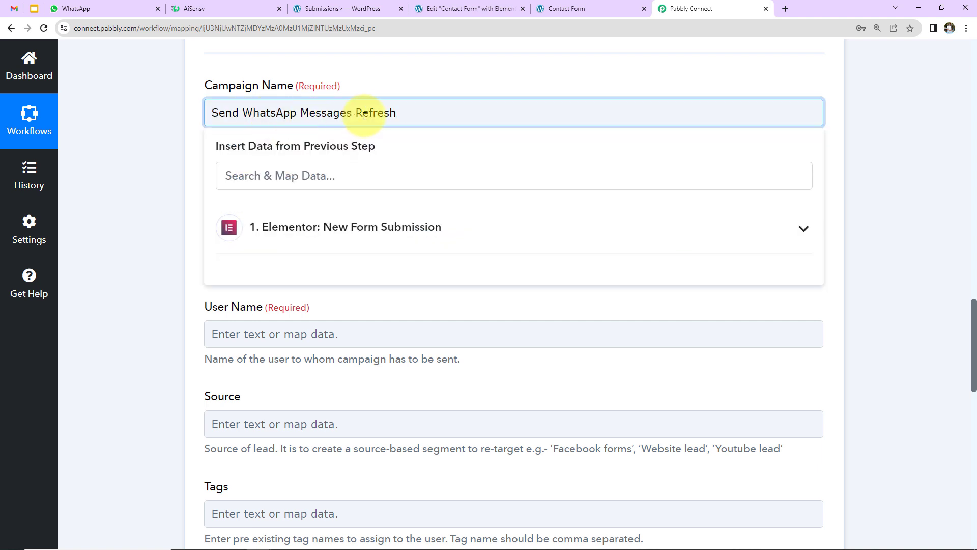
pyautogui.press('BackSpace')
pyautogui.press('BackSpace')
pyautogui.press('BackSpace')
pyautogui.press('BackSpace')
pyautogui.press('BackSpace')
pyautogui.press('BackSpace')
pyautogui.press('BackSpace')
pyautogui.press('BackSpace')
pyautogui.click(171, 168)
# Map the form's Contact Number into Mobile Number with a leading '+'
pyautogui.click(274, 218)
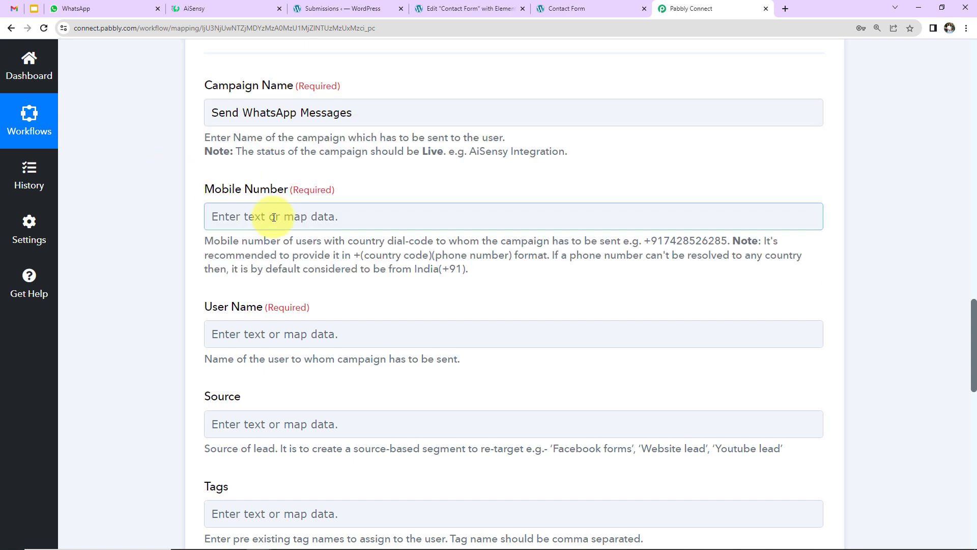
pyautogui.click(273, 217)
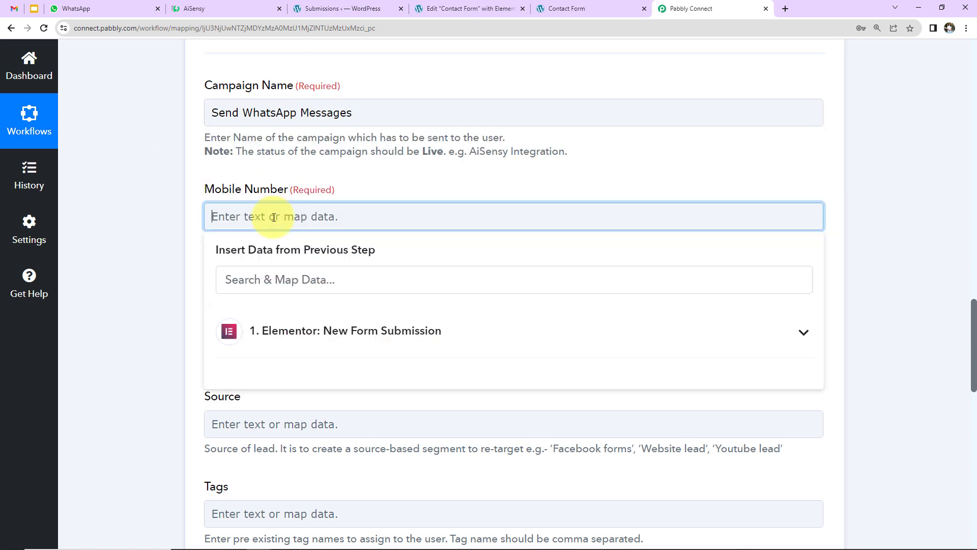
pyautogui.click(311, 332)
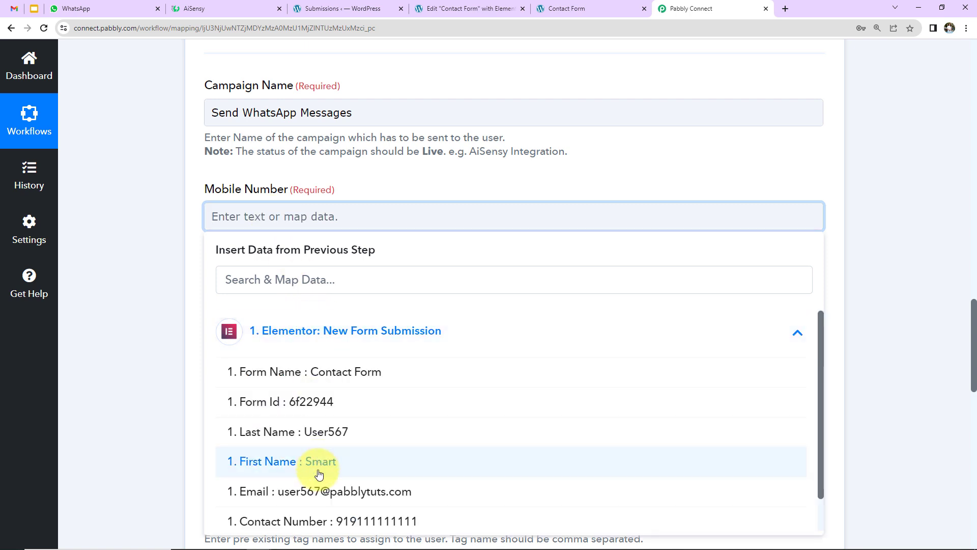
pyautogui.click(317, 521)
pyautogui.click(150, 212)
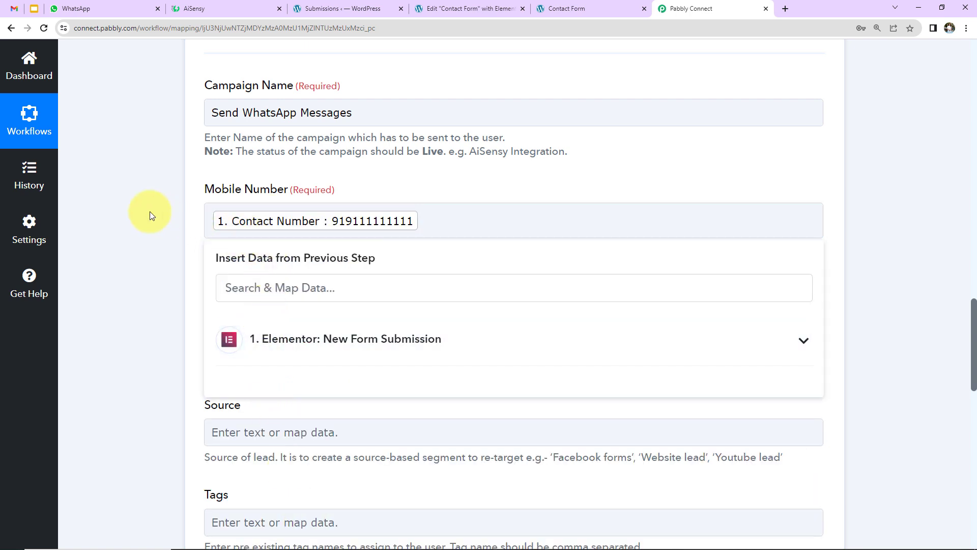
pyautogui.click(214, 227)
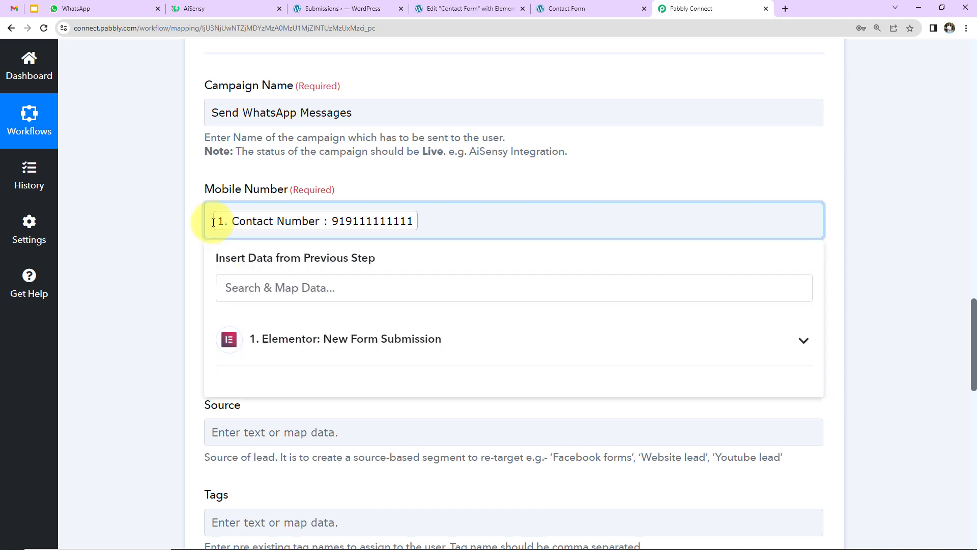
pyautogui.write('+')
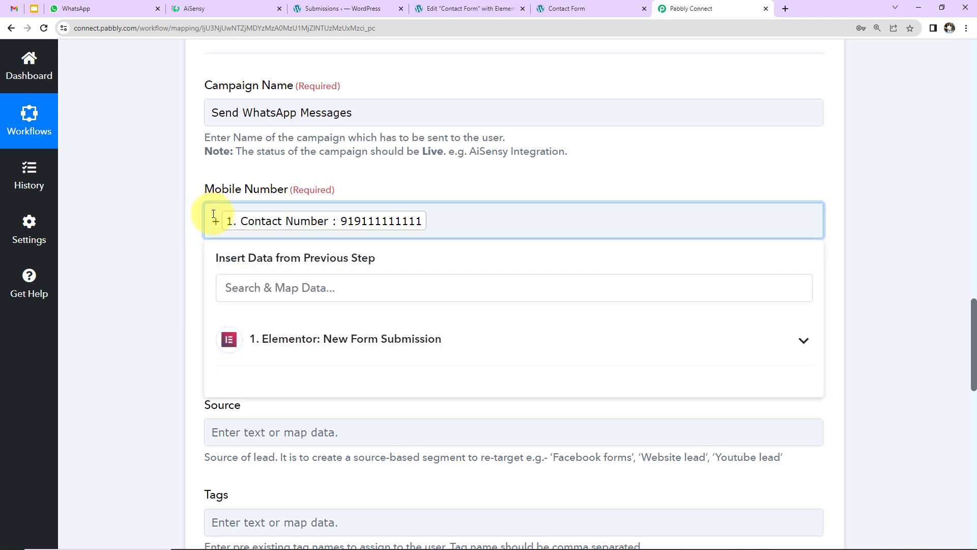
pyautogui.click(171, 195)
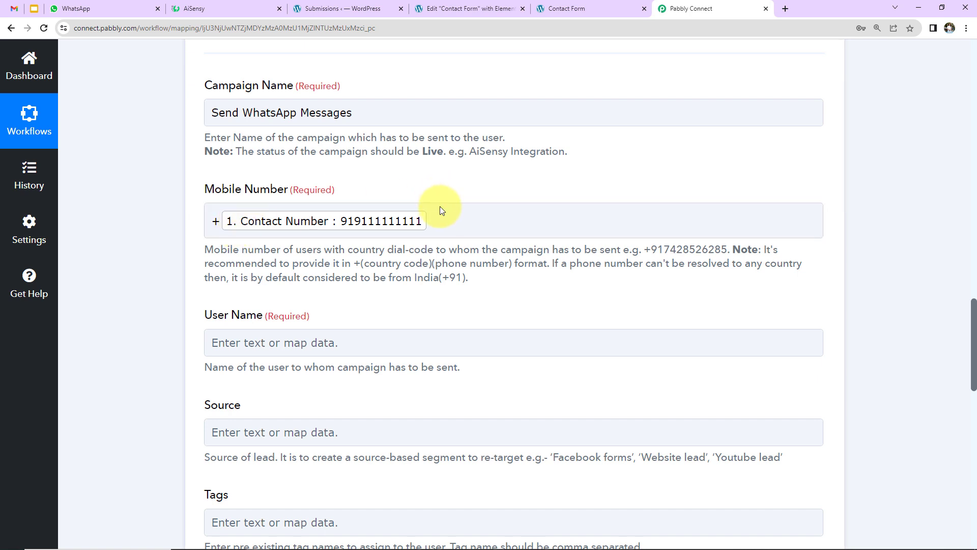
pyautogui.click(109, 224)
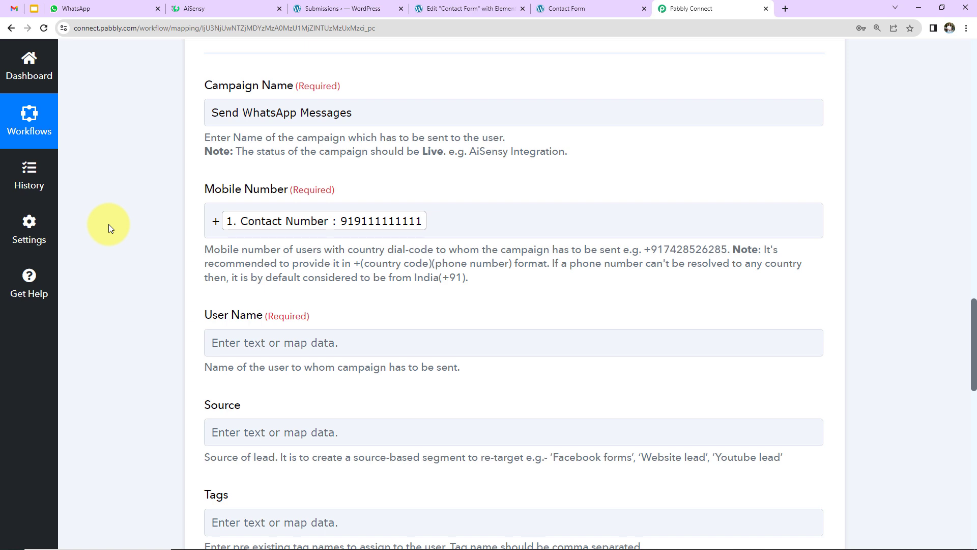
pyautogui.click(363, 236)
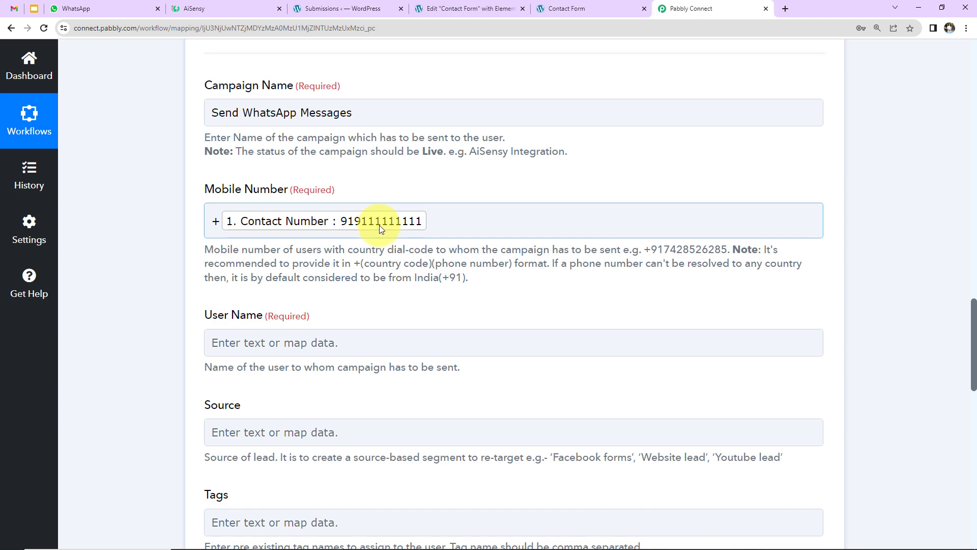
pyautogui.scroll(-2, 379, 225)
# Map the form's First Name and Last Name into User Name
pyautogui.click(238, 225)
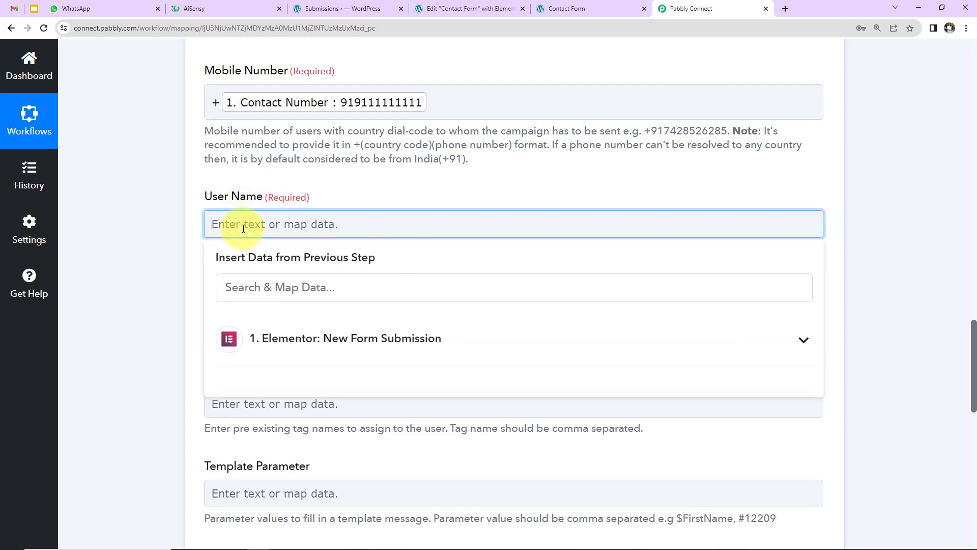
pyautogui.click(343, 338)
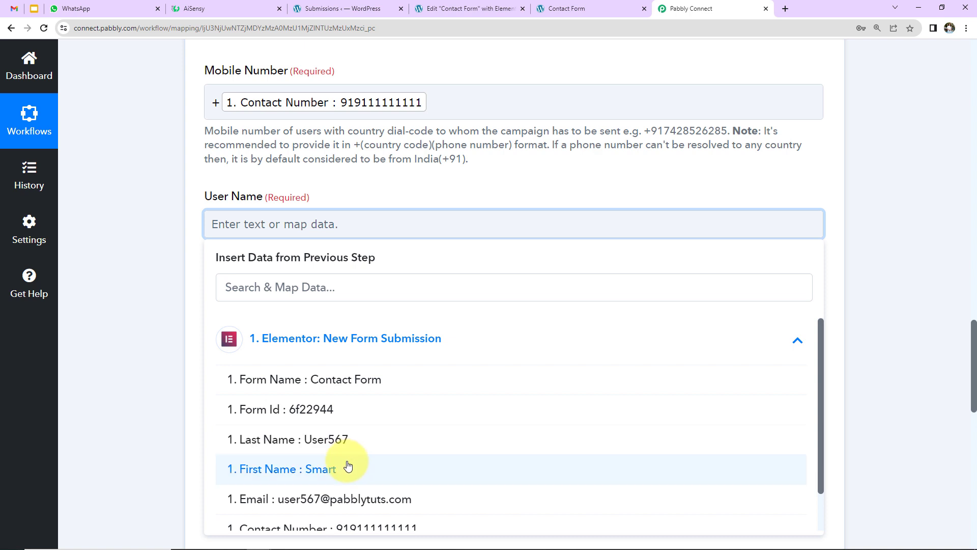
pyautogui.click(346, 467)
pyautogui.click(344, 345)
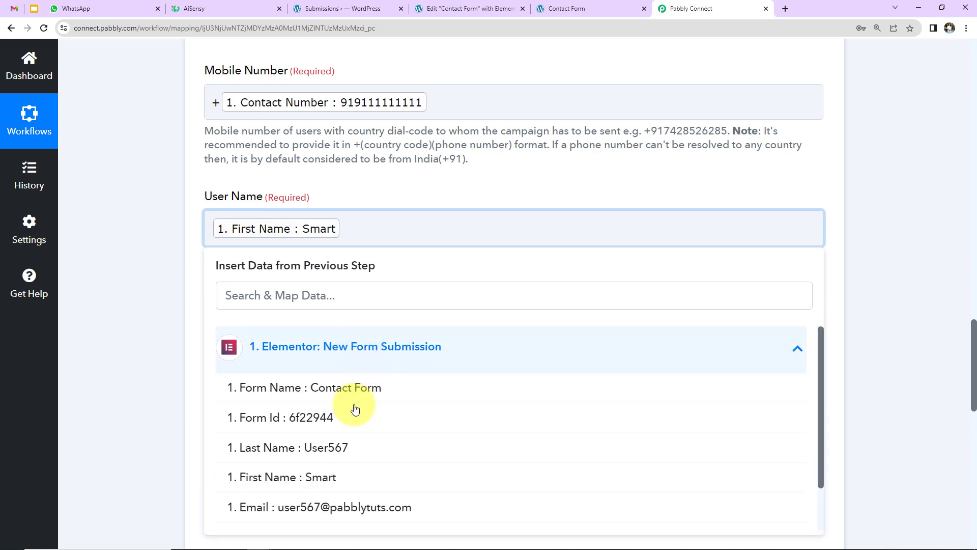
pyautogui.click(321, 454)
pyautogui.click(178, 277)
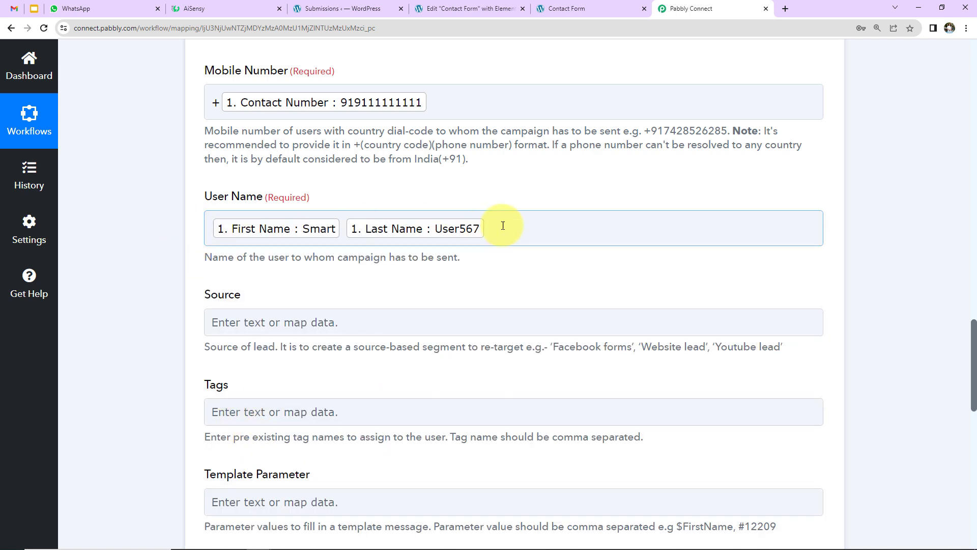
# Enter 'Elementor Form' as the Source
pyautogui.scroll(-2, 501, 278)
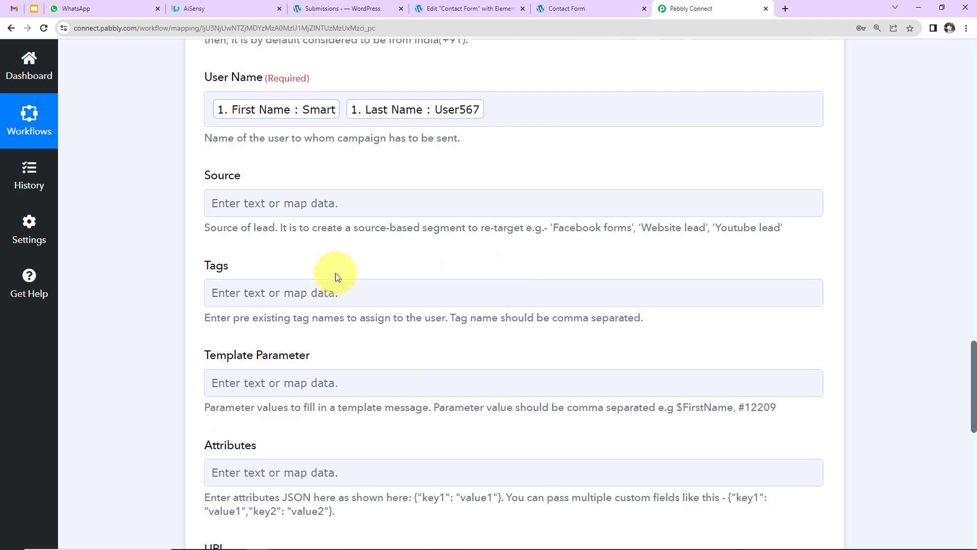
pyautogui.click(219, 209)
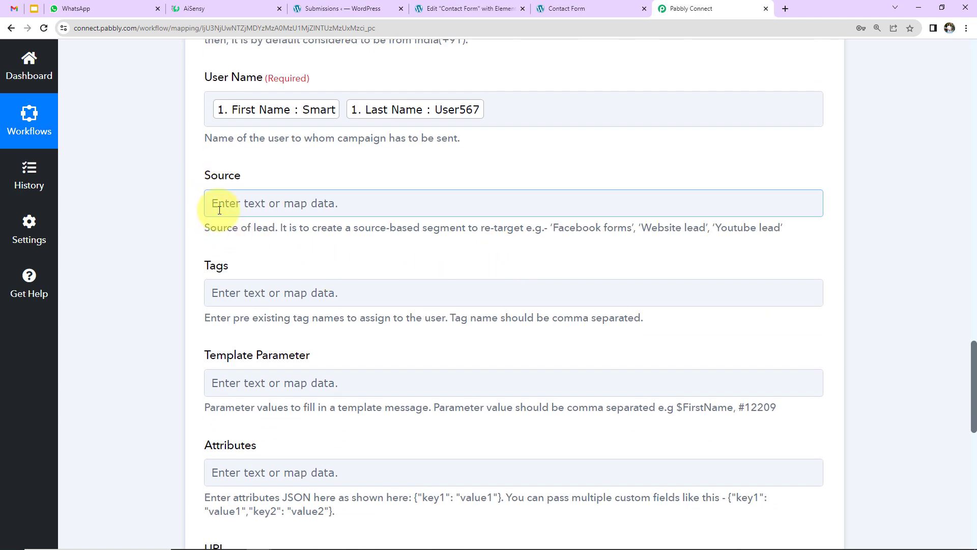
pyautogui.click(266, 207)
pyautogui.write('E')
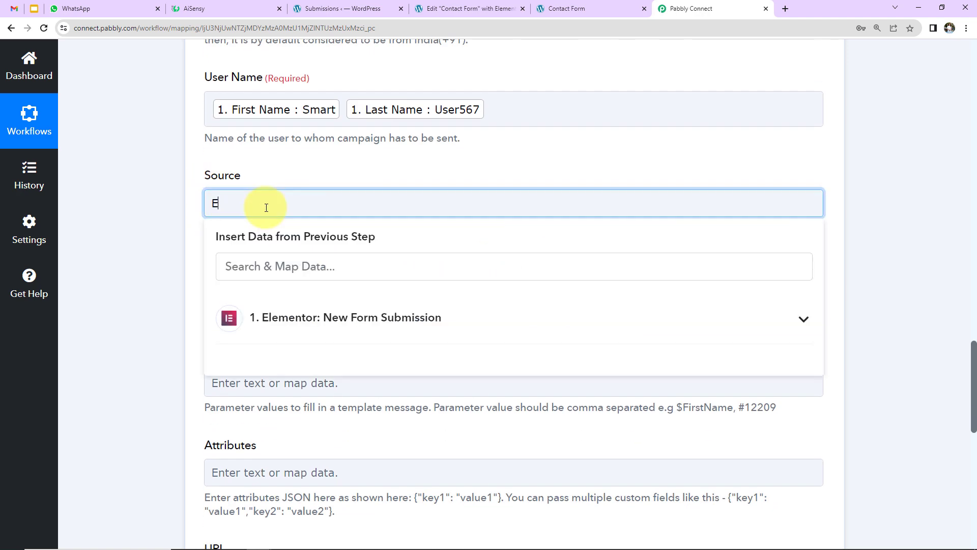
pyautogui.write('lementor Form')
pyautogui.click(175, 192)
pyautogui.click(209, 294)
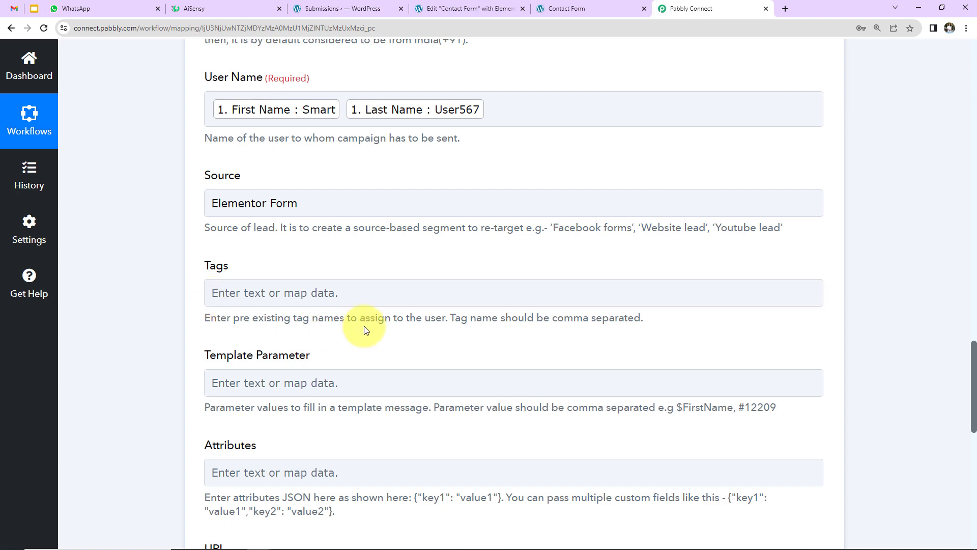
pyautogui.scroll(-2, 376, 323)
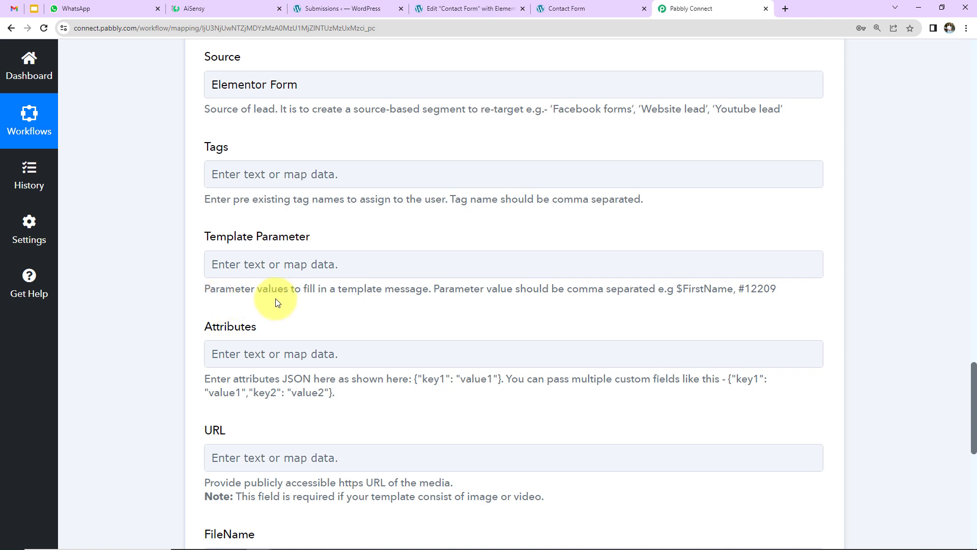
pyautogui.click(247, 275)
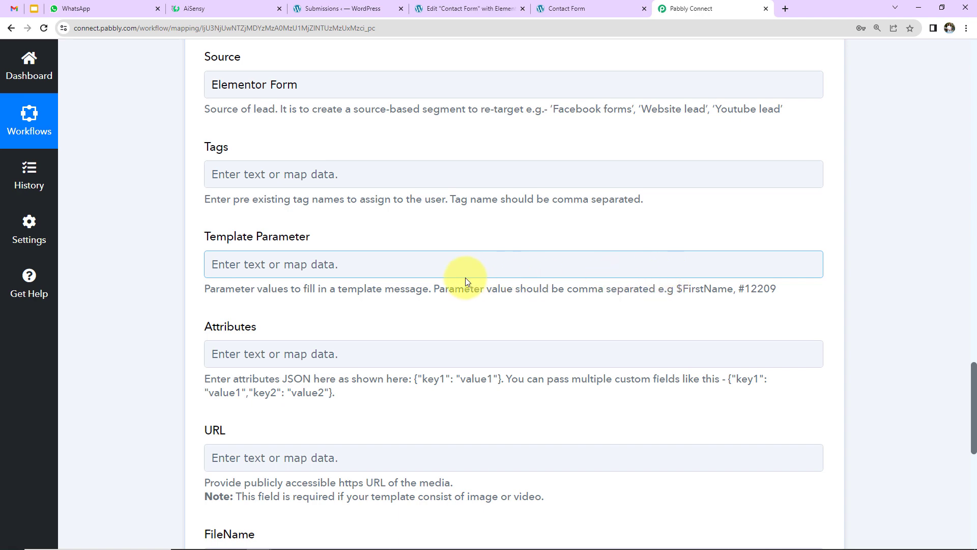
# Check the AiSensy template, then insert First Name followed by a comma as the first Template Parameter
pyautogui.hotkey('ctrl', '2')
pyautogui.scroll(-4, 185, 306)
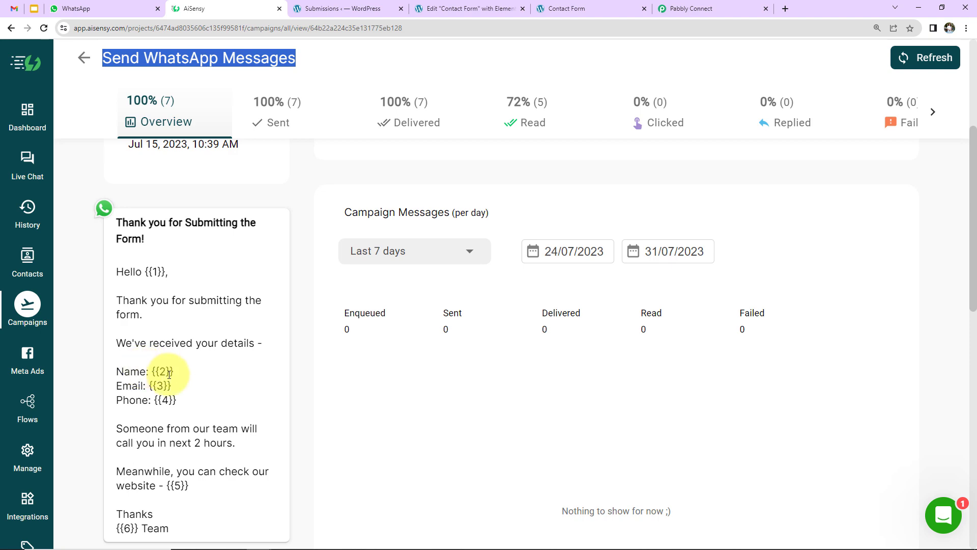
pyautogui.click(727, 9)
pyautogui.click(346, 266)
pyautogui.scroll(-3, 432, 321)
pyautogui.click(403, 258)
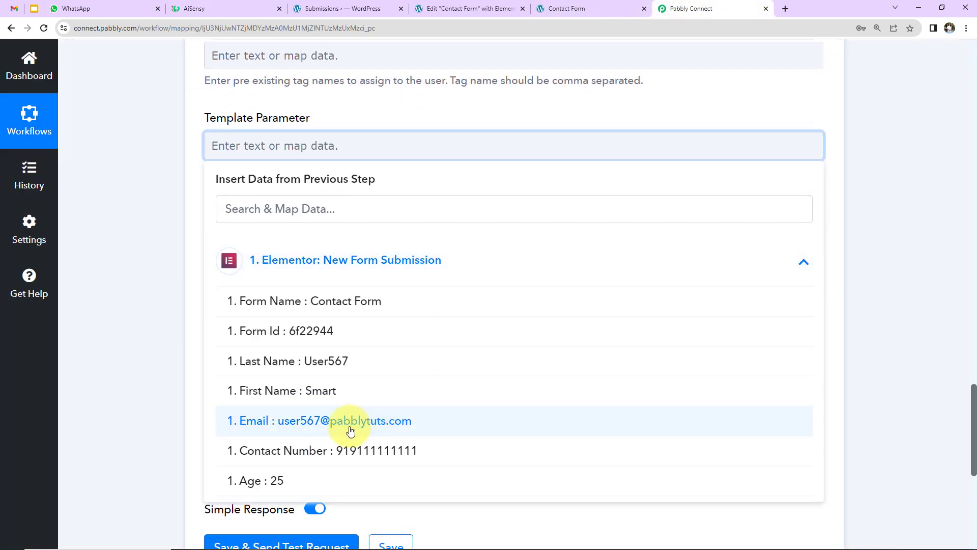
pyautogui.click(324, 393)
pyautogui.write(',')
pyautogui.click(431, 298)
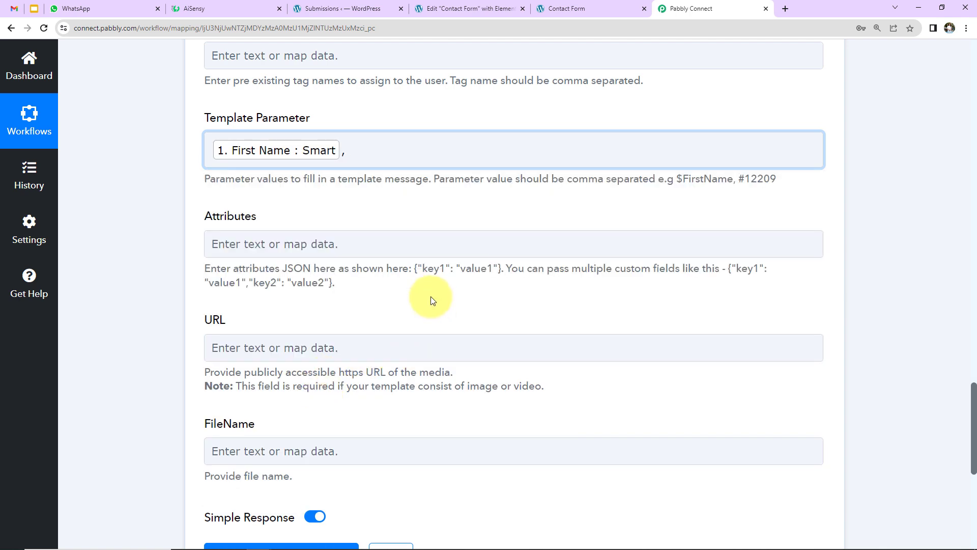
# Add First Name again and Last Name as the next template parameters
pyautogui.click(384, 153)
pyautogui.click(368, 268)
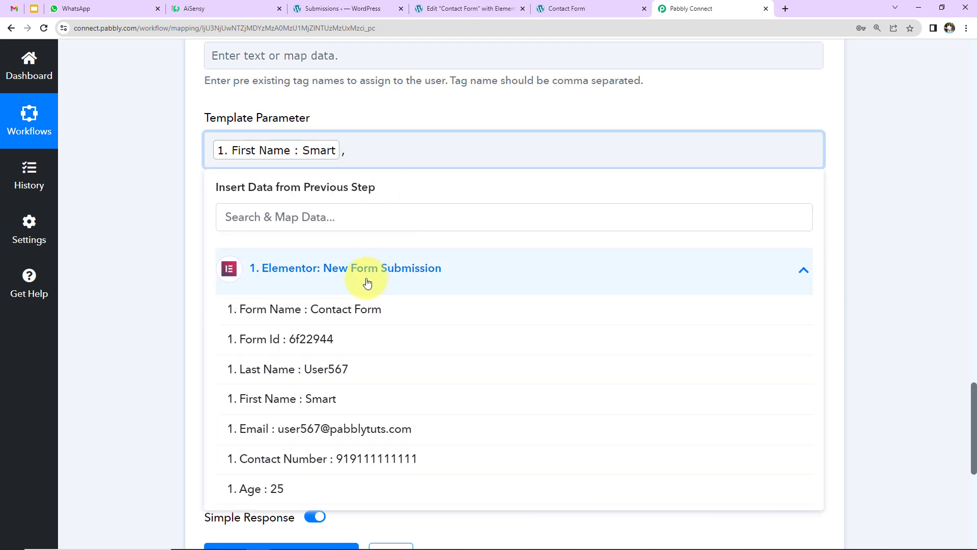
pyautogui.scroll(-2, 309, 433)
pyautogui.click(285, 280)
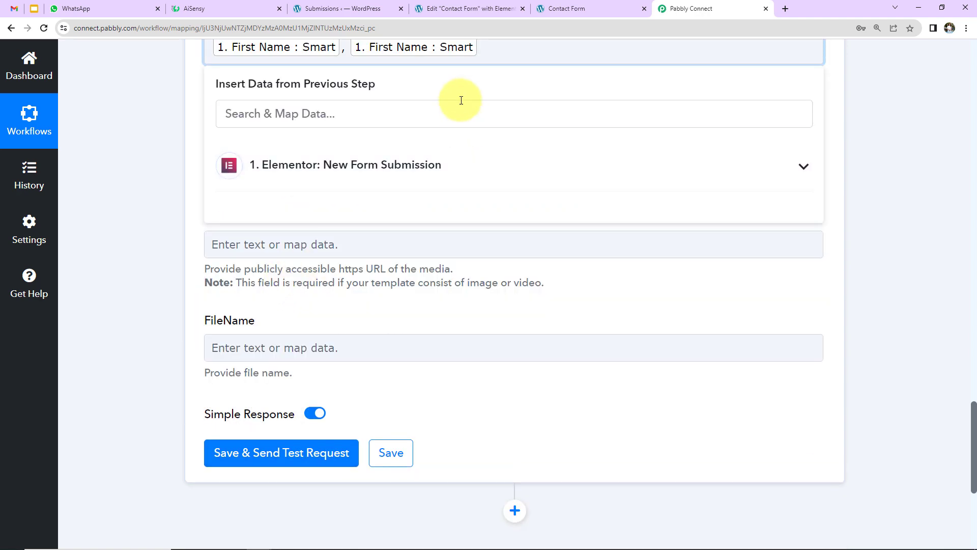
pyautogui.click(391, 162)
pyautogui.click(299, 275)
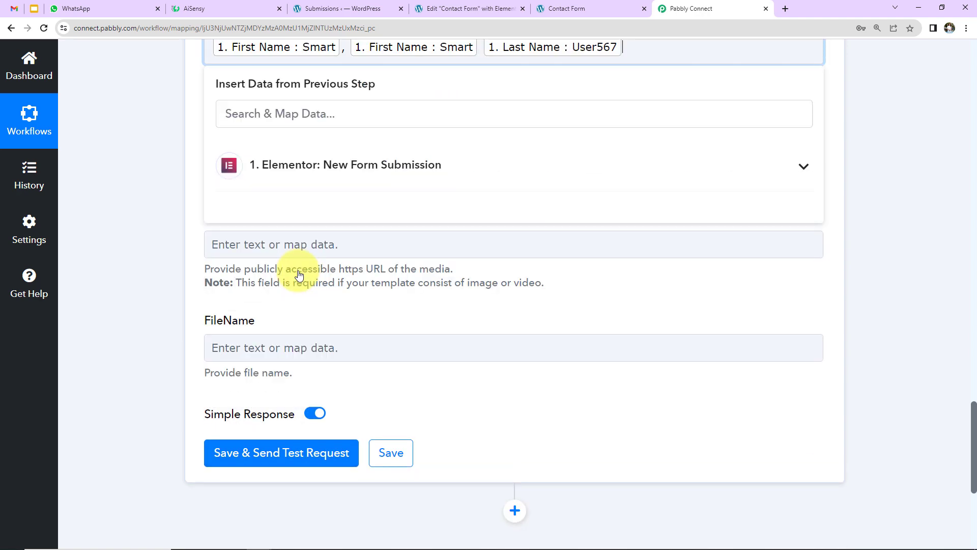
pyautogui.click(240, 8)
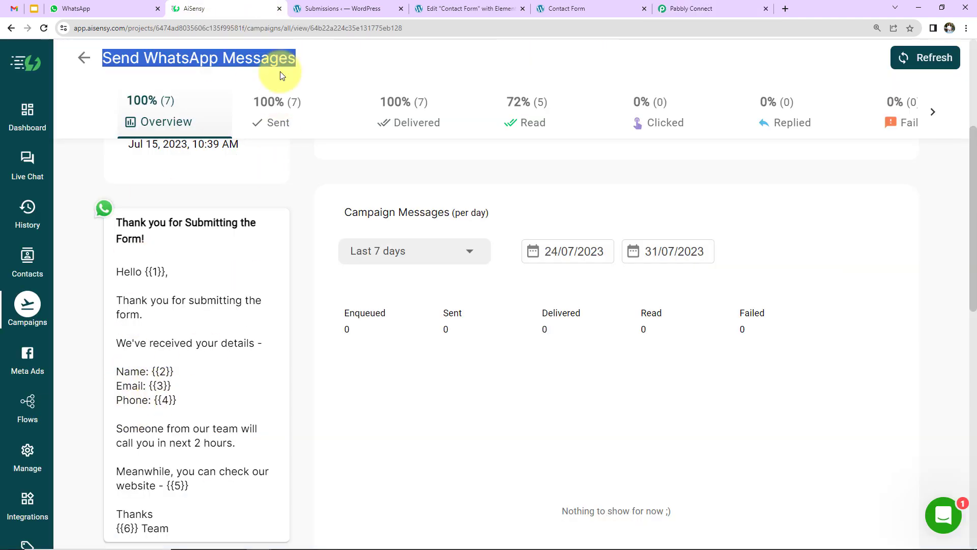
pyautogui.click(656, 12)
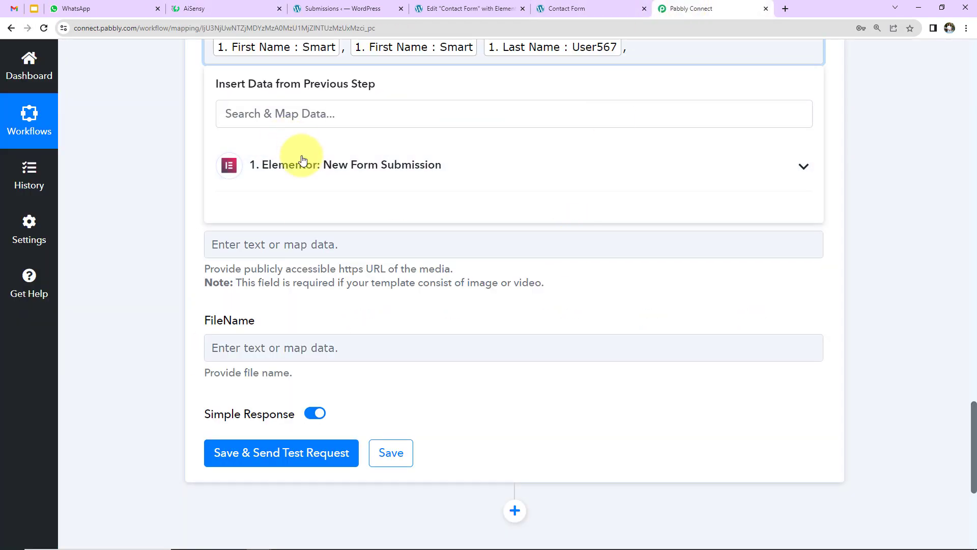
pyautogui.click(284, 163)
pyautogui.click(284, 331)
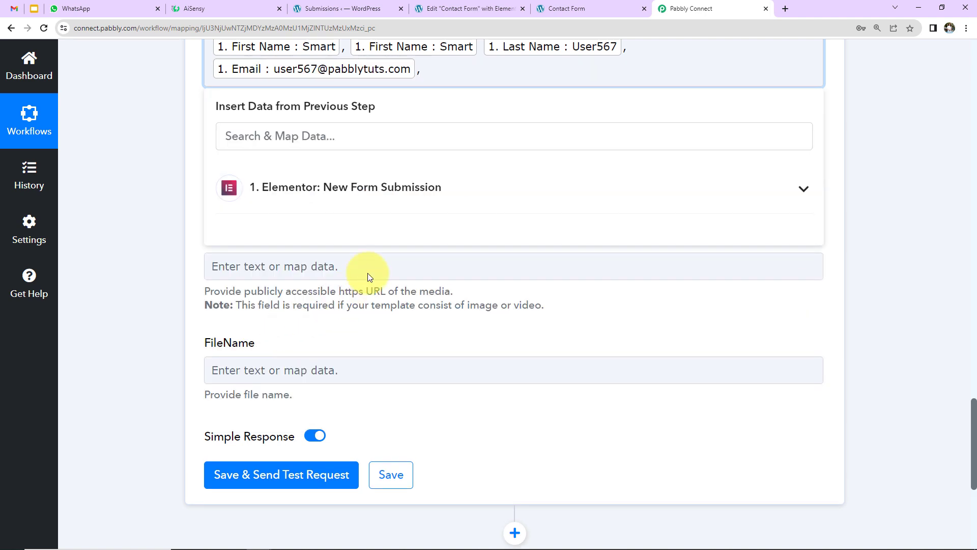
pyautogui.click(383, 196)
pyautogui.click(372, 387)
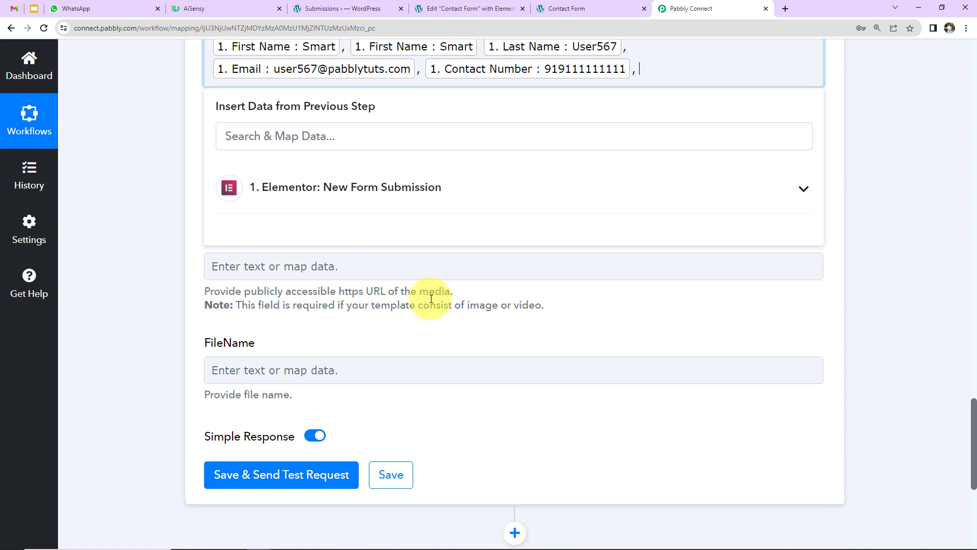
pyautogui.write('www.pabbly.com, ')
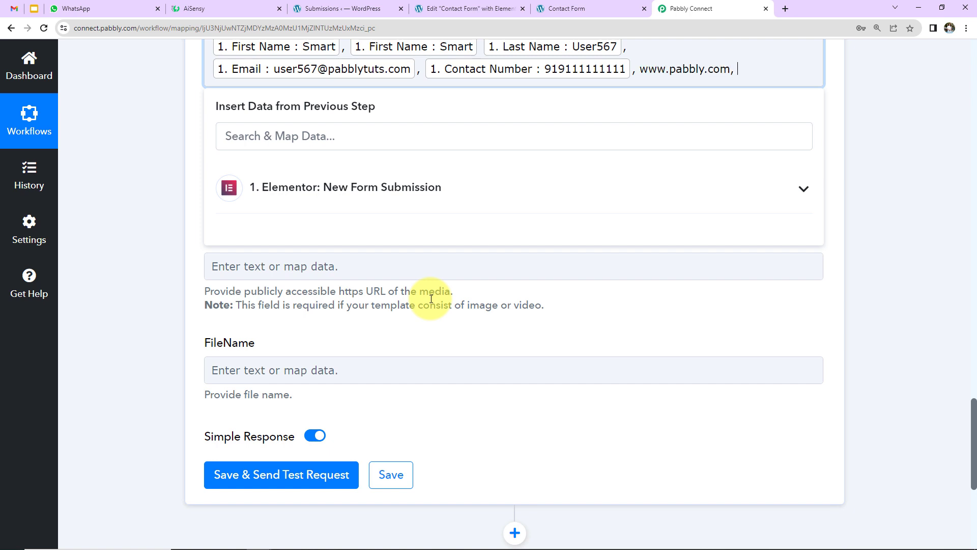
pyautogui.write('Pabbly Connect')
pyautogui.click(208, 166)
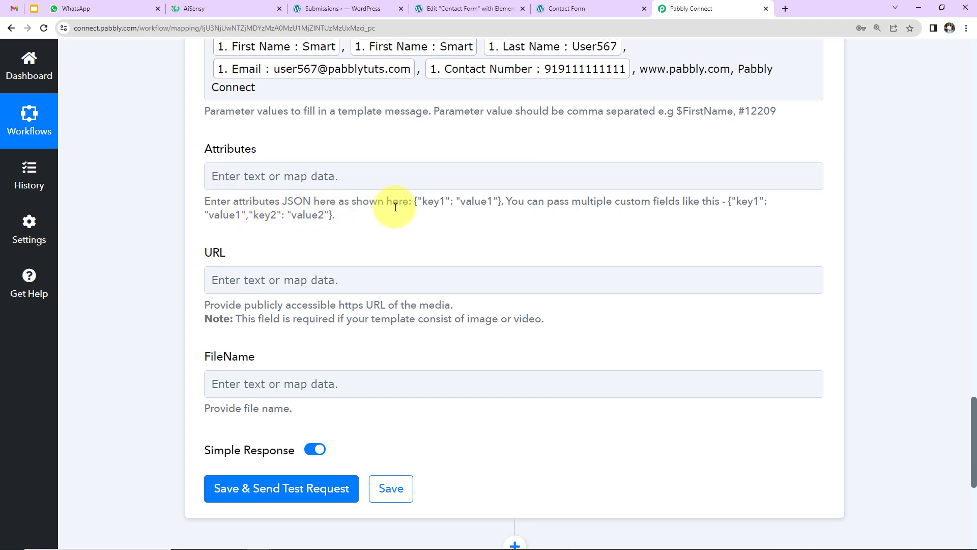
pyautogui.scroll(-3, 289, 227)
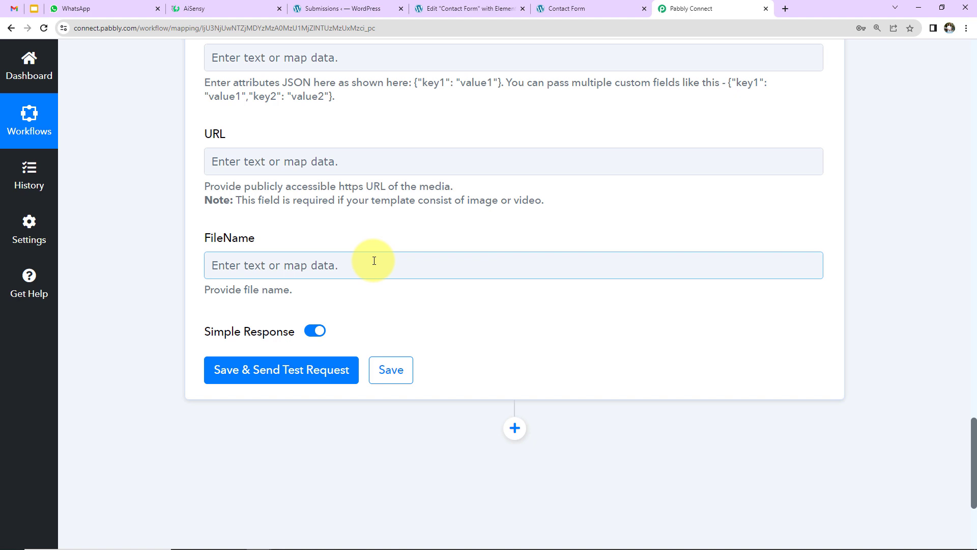
# Save and send a test request, confirming the 'Thank you for Submitting the Form!' message reached WhatsApp
pyautogui.click(257, 371)
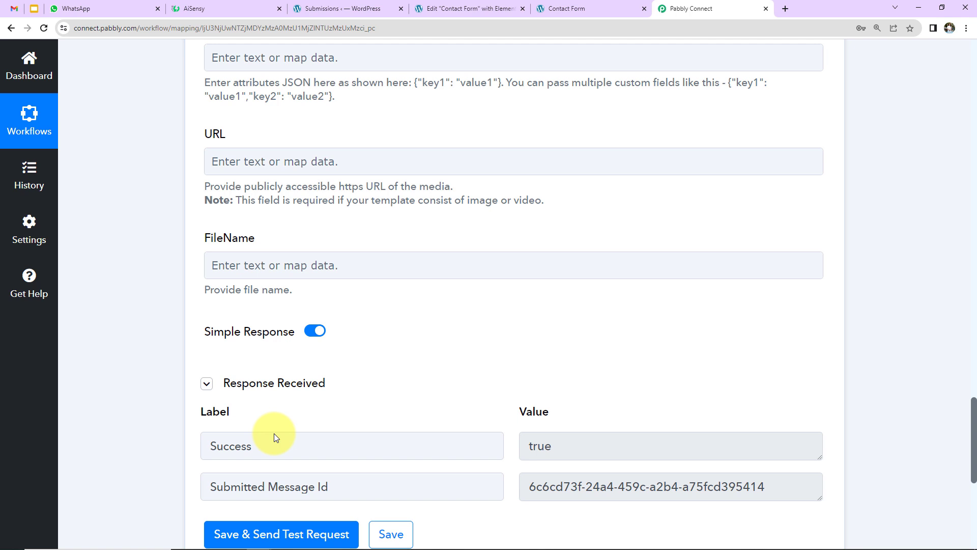
pyautogui.hotkey('ctrl', '3')
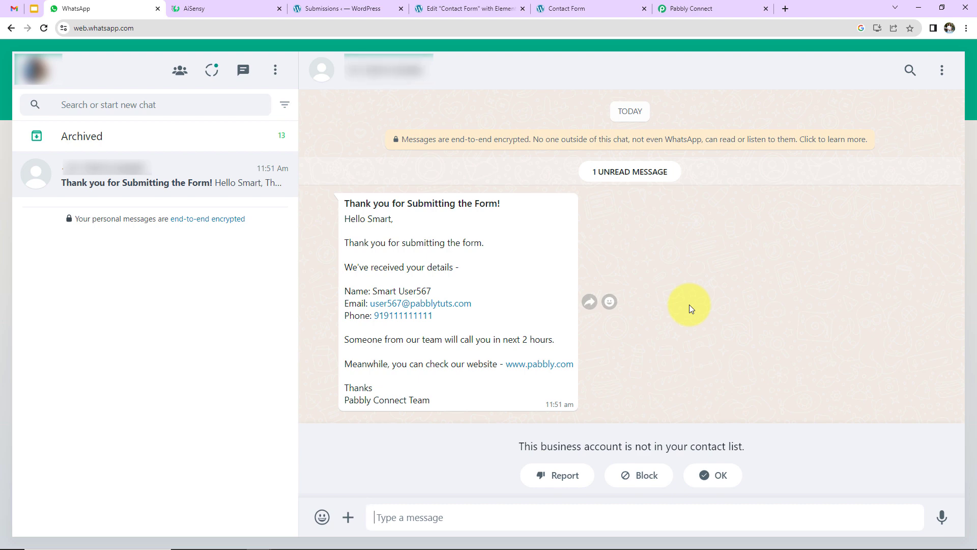
pyautogui.click(447, 6)
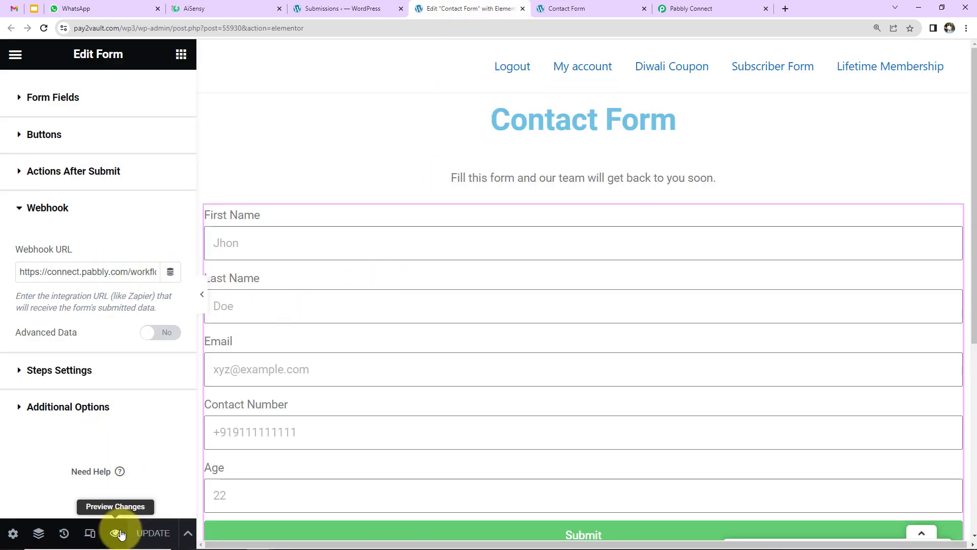
# In the form preview, submit a test entry with first and last name, email, contact number and age 67
pyautogui.click(118, 532)
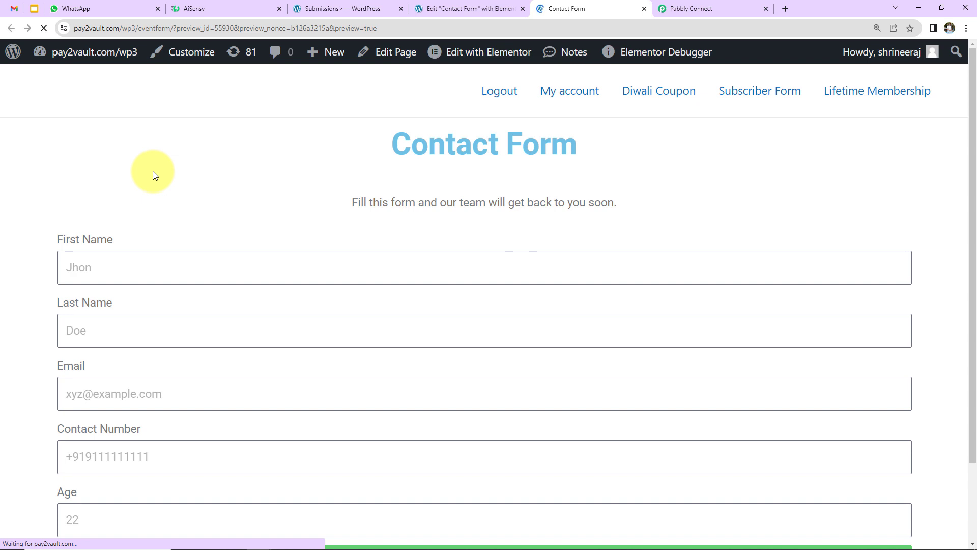
pyautogui.click(136, 269)
pyautogui.write('New')
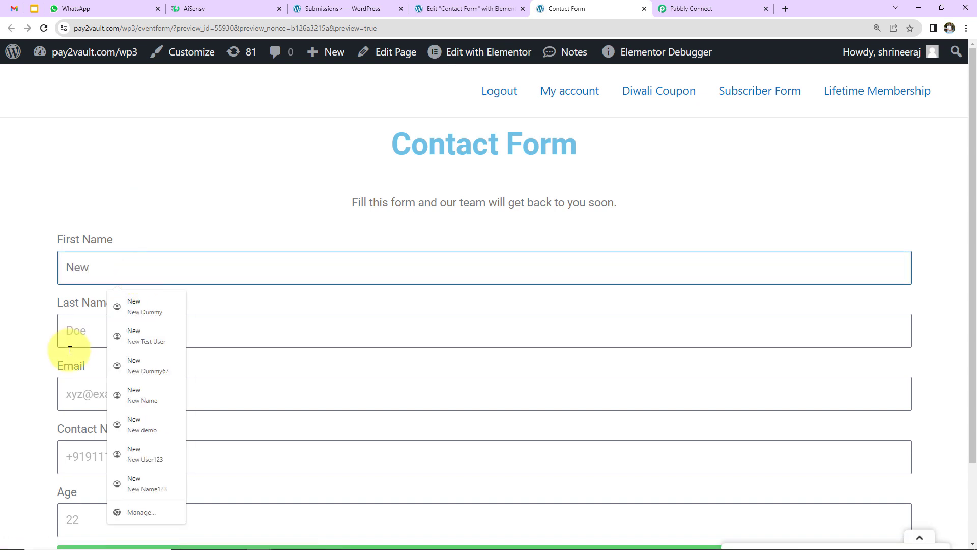
pyautogui.click(79, 329)
pyautogui.write('Dummy')
pyautogui.click(89, 387)
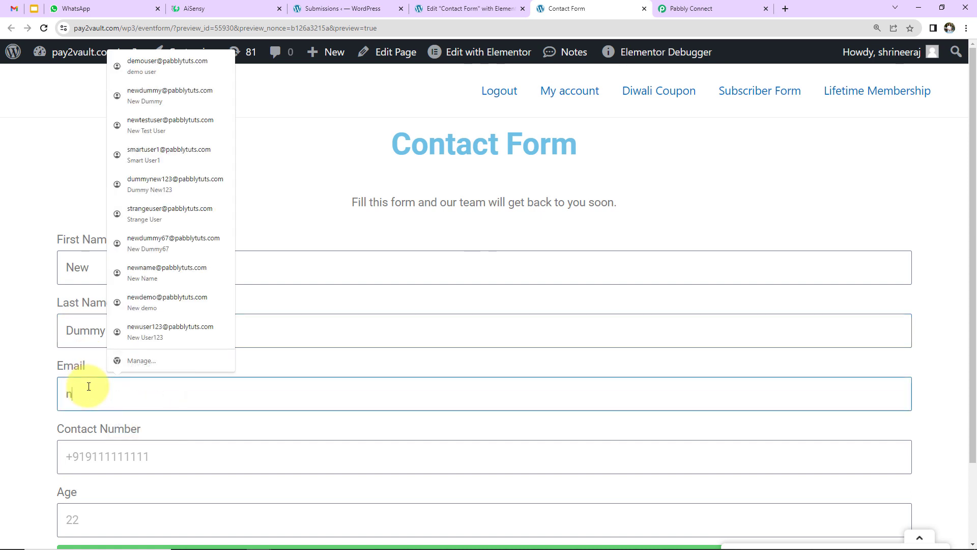
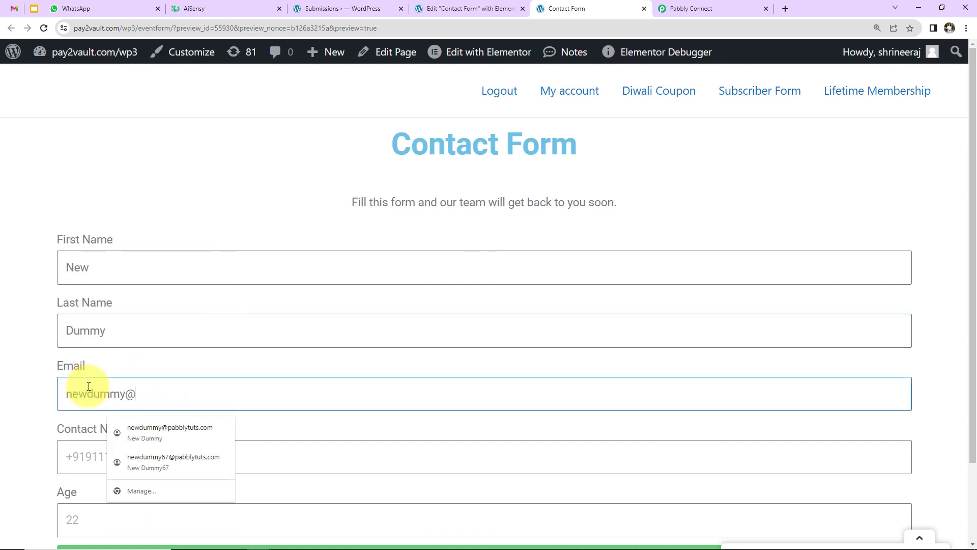
pyautogui.scroll(-2, 131, 343)
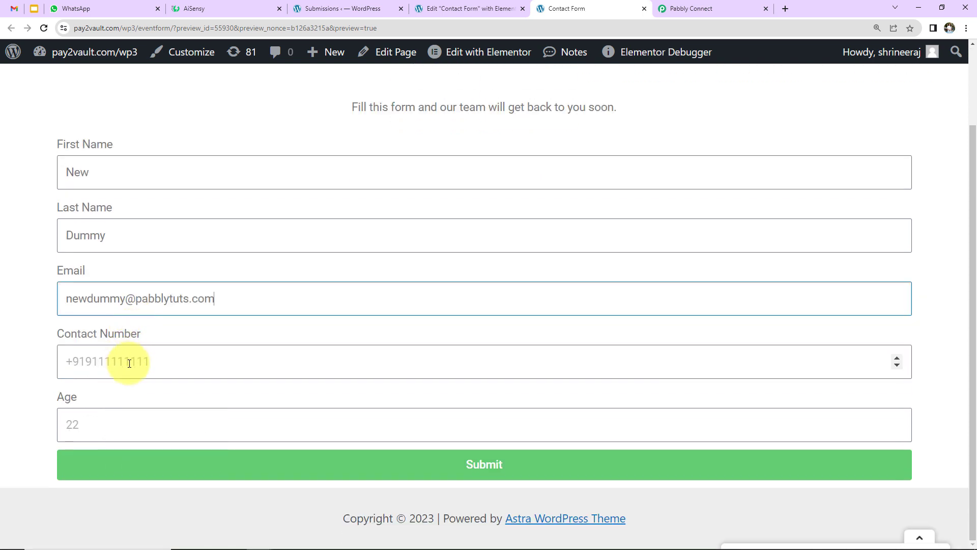
pyautogui.click(130, 363)
pyautogui.write('+919')
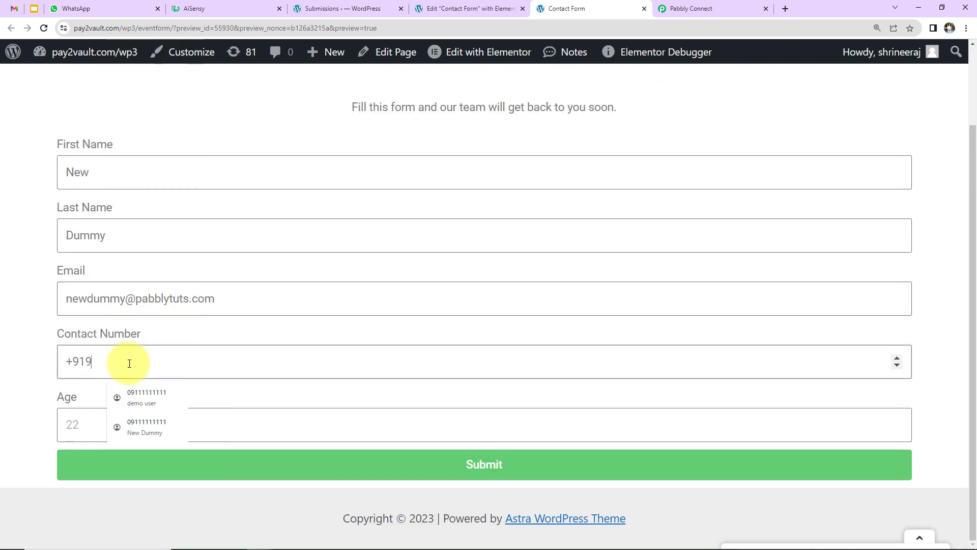
pyautogui.write('111111111111')
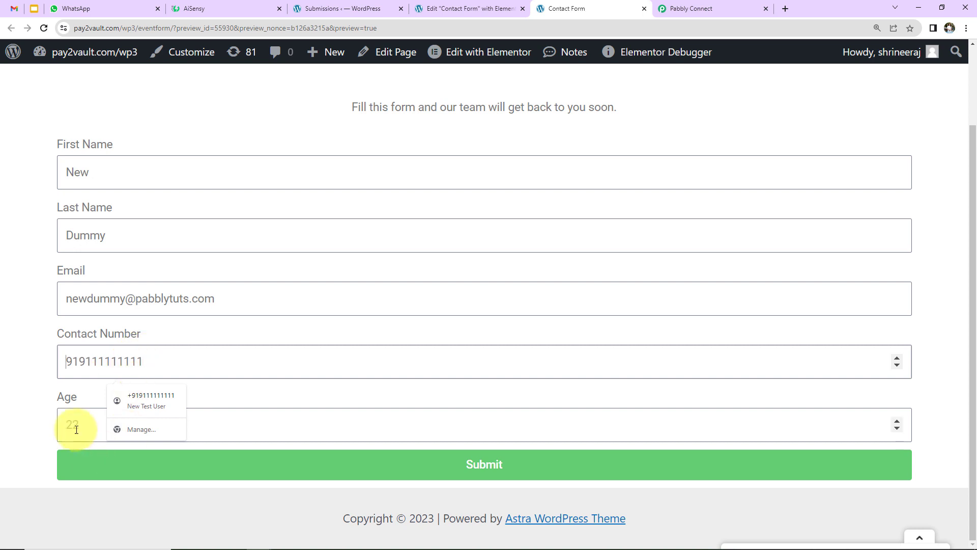
pyautogui.click(76, 427)
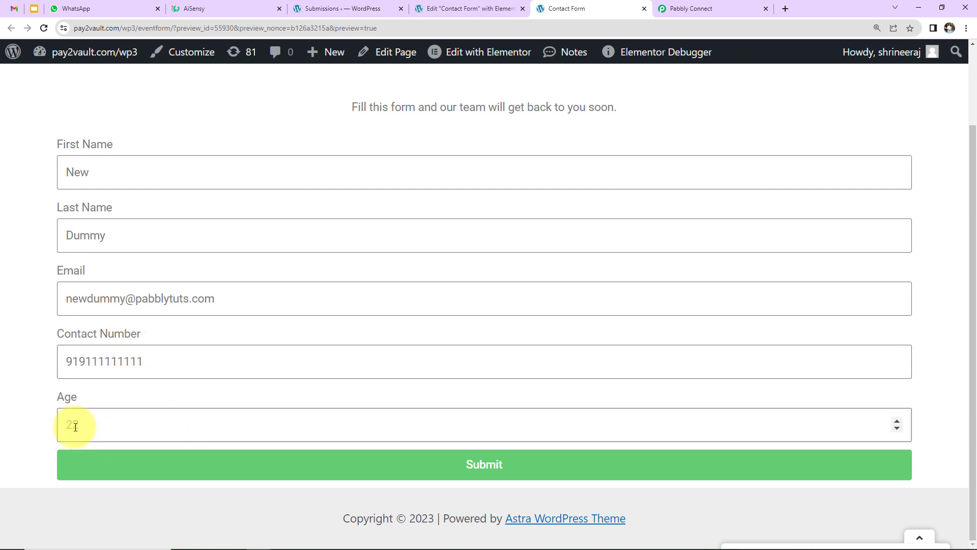
pyautogui.write('67')
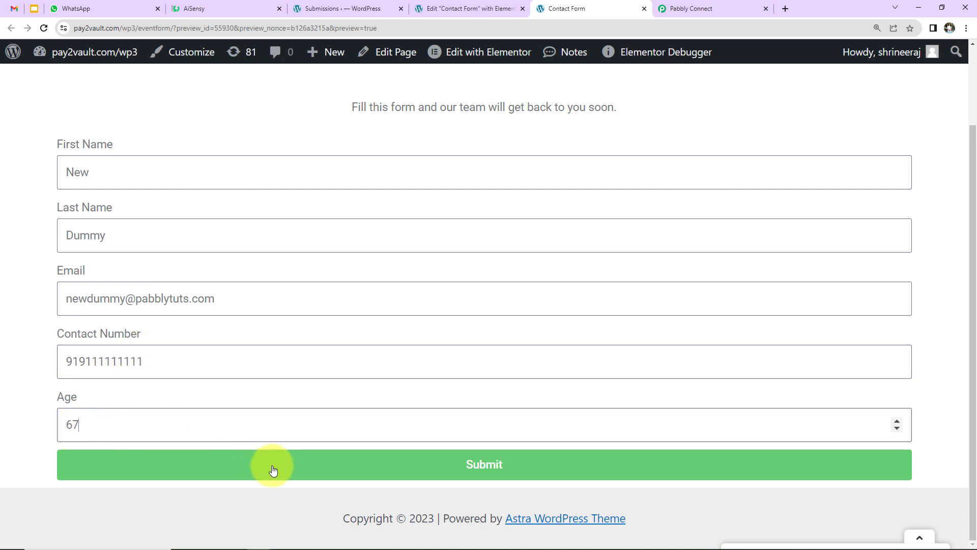
pyautogui.click(272, 467)
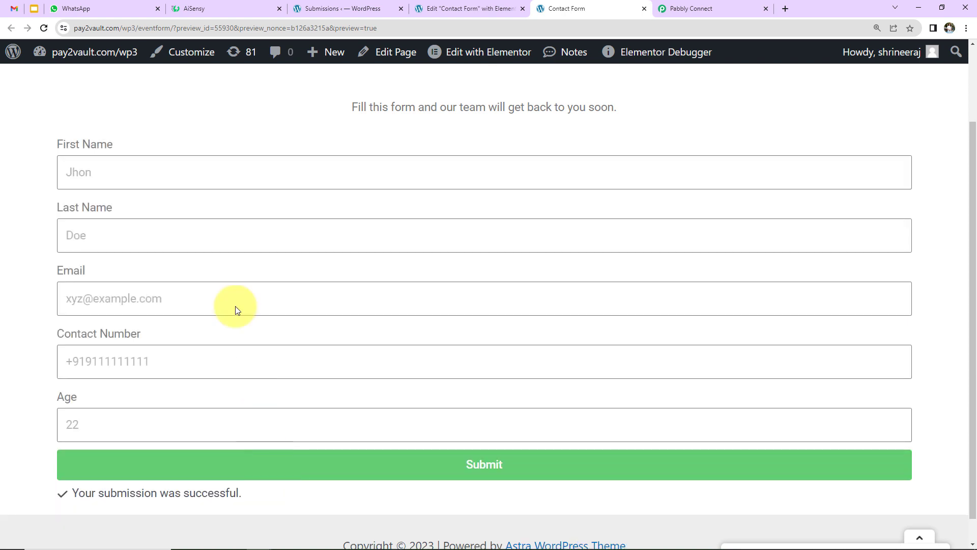
# Verify the second entry's thank-you message in WhatsApp Web, then go back to Pabbly Connect
pyautogui.click(94, 9)
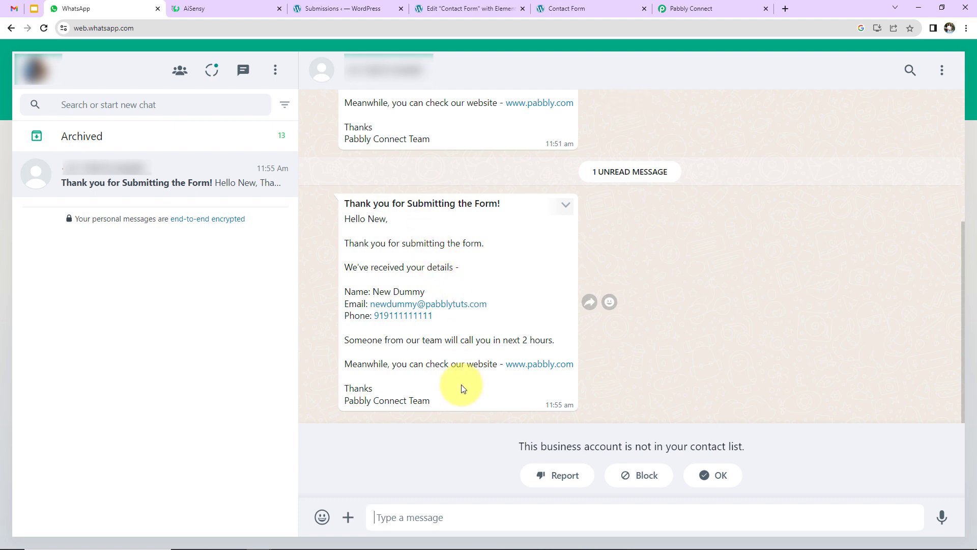
pyautogui.click(741, 7)
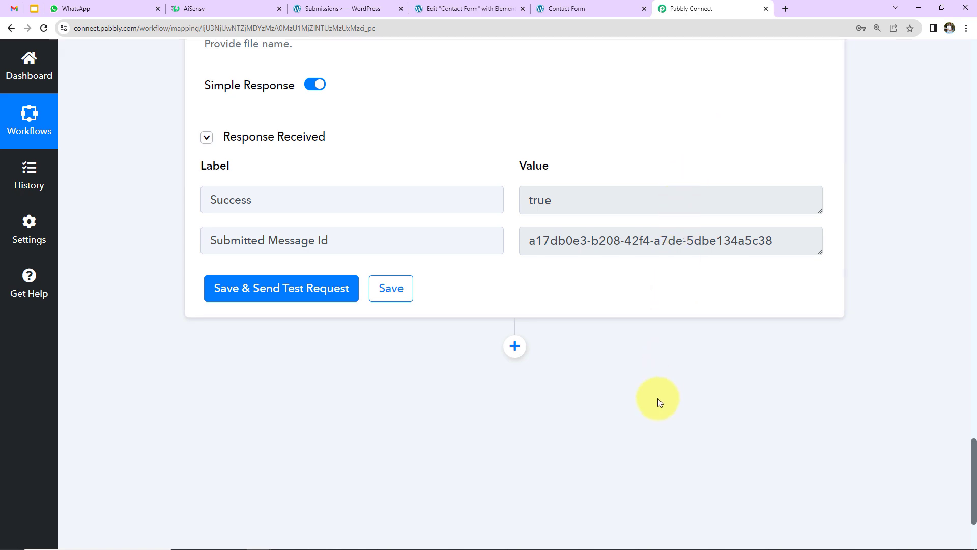